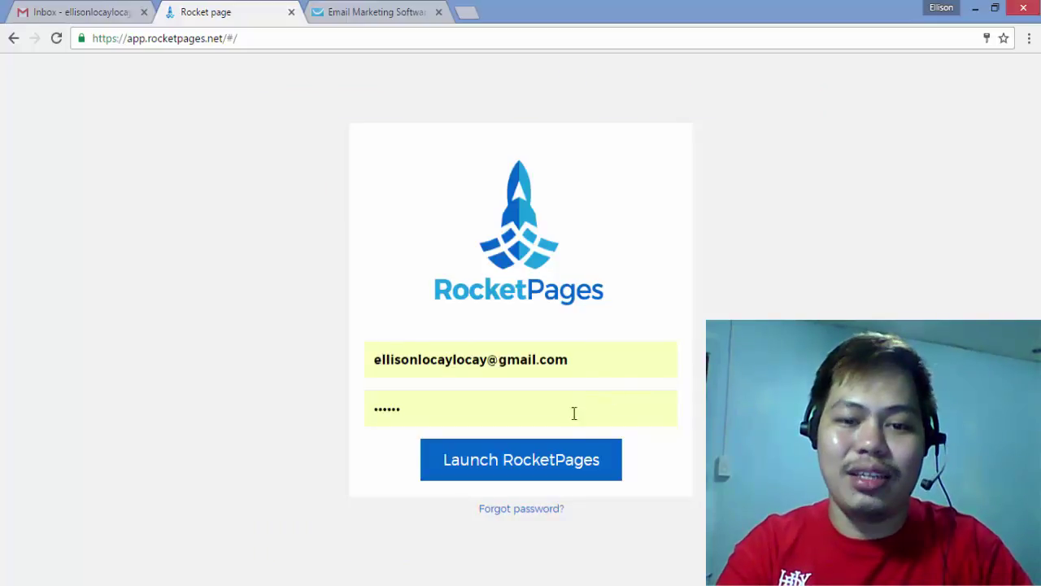
# Step: Sign in to RocketPages with the account e-mail and password
pyautogui.click(567, 470)
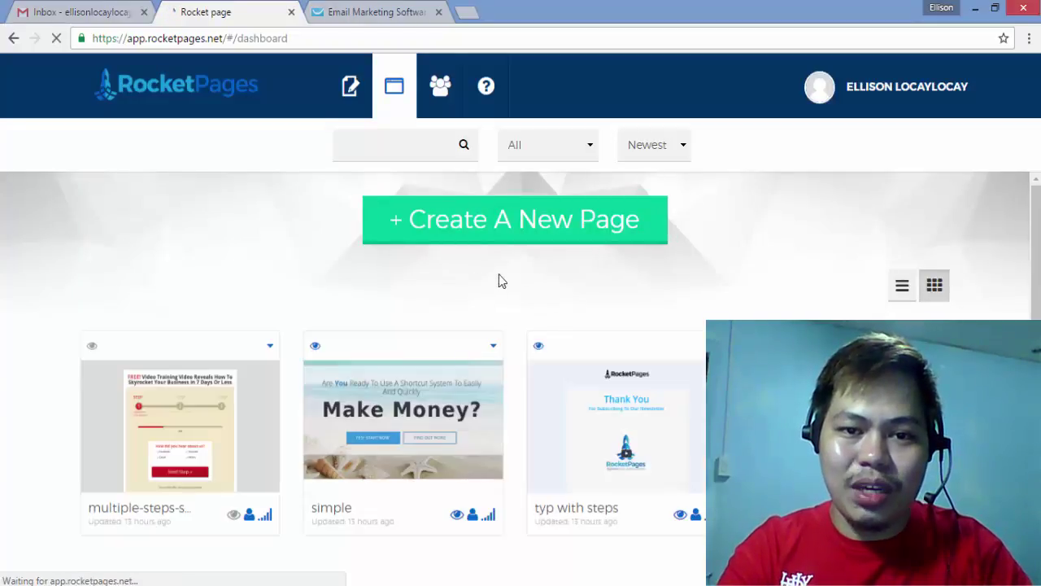
# Step: Start a new page and filter the template gallery to Capture templates, scrolling through them
pyautogui.click(524, 237)
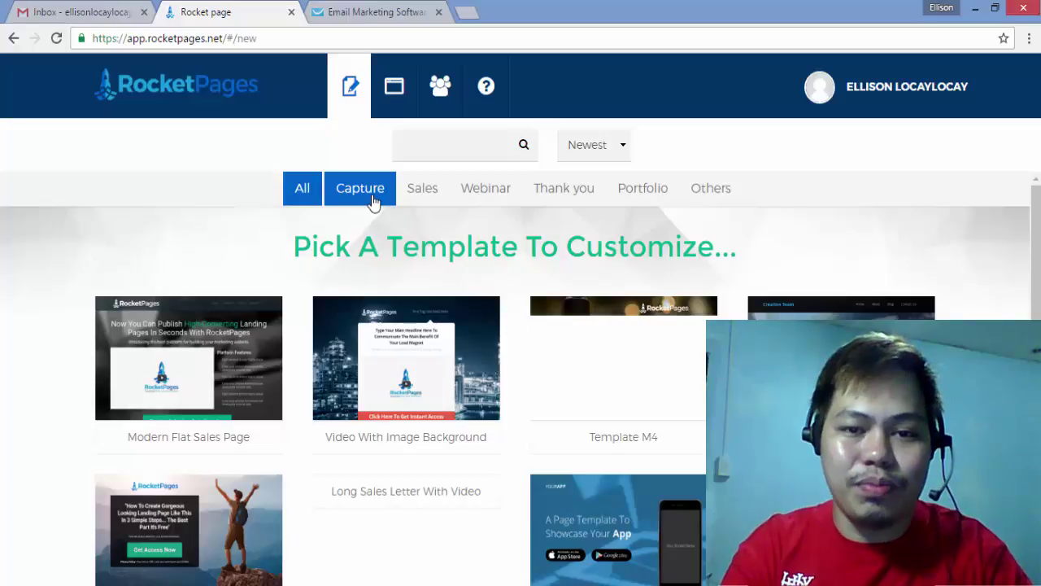
pyautogui.click(377, 199)
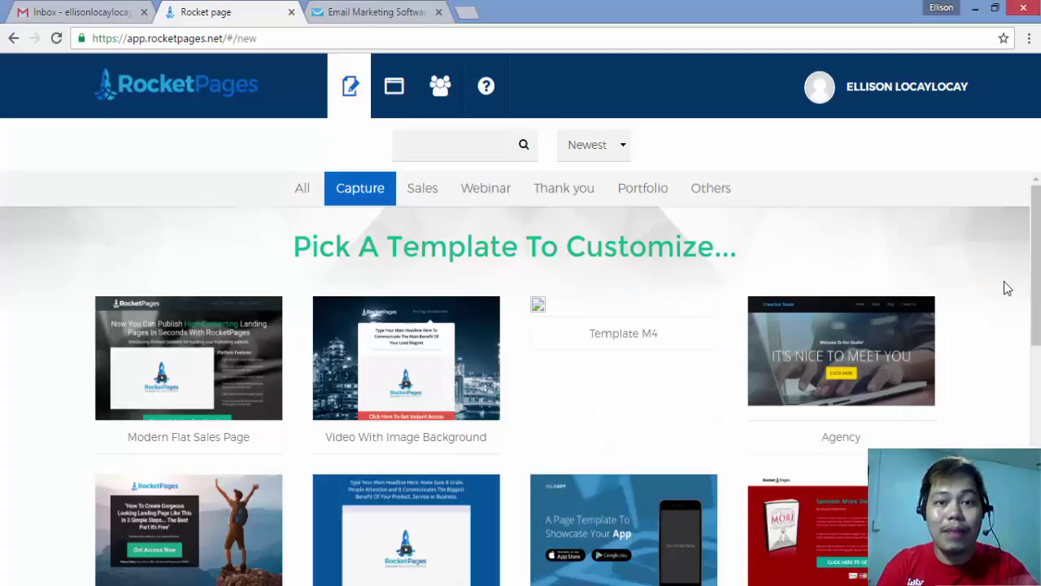
pyautogui.moveTo(1038, 283); pyautogui.dragTo(1032, 363)
# Step: Create a page named 'cars' from the Black Box Right car-photo template
pyautogui.click(813, 401)
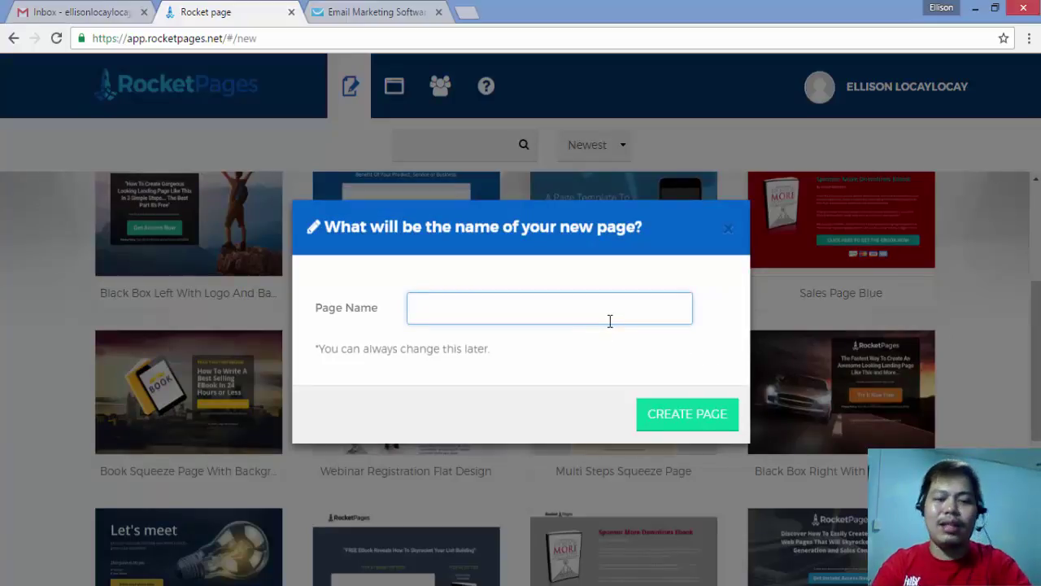
pyautogui.write('cars')
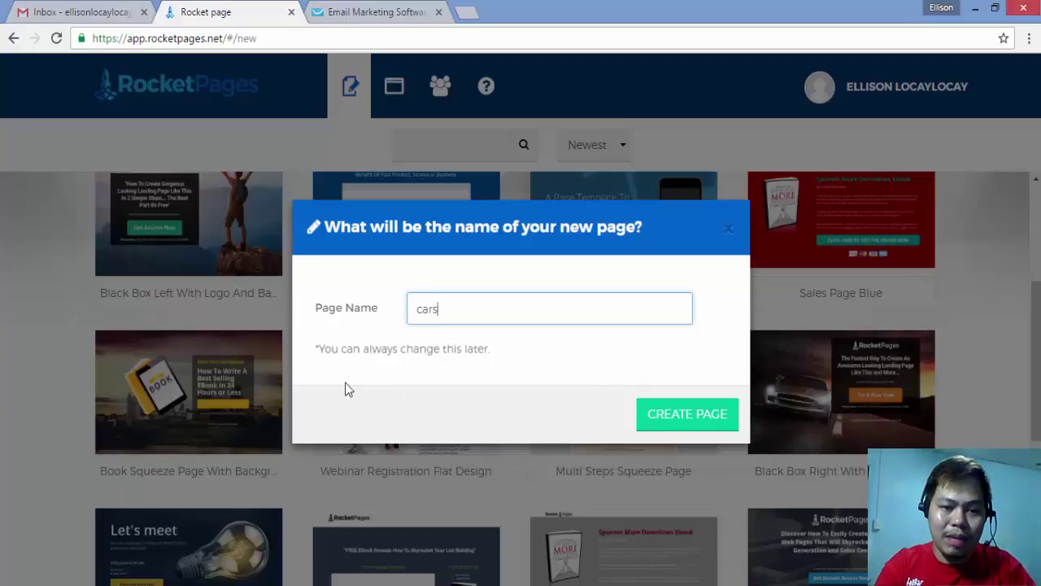
pyautogui.click(672, 431)
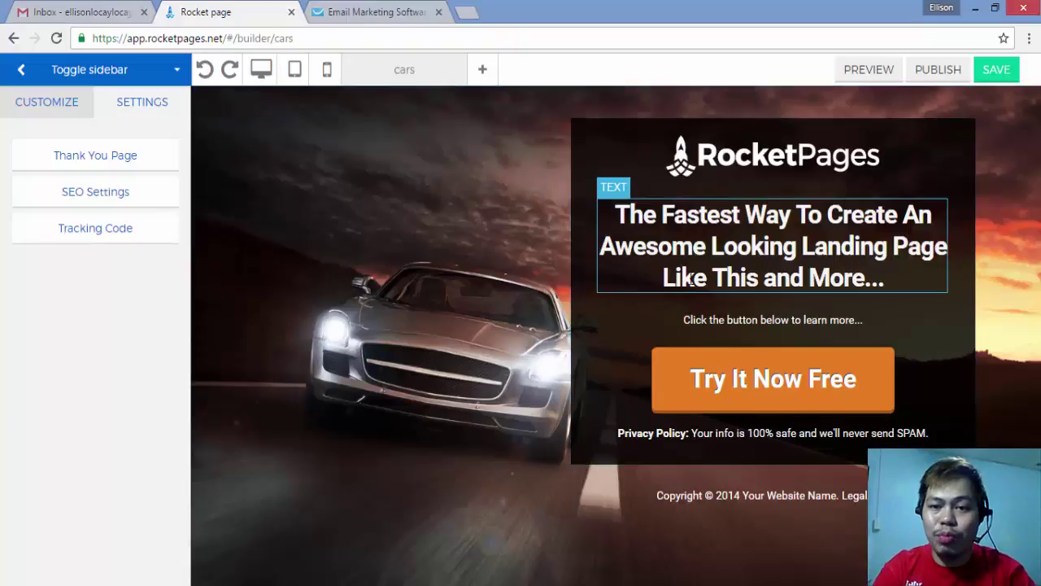
# Step: Shrink the RocketPages logo at the top of the content box
pyautogui.click(734, 277)
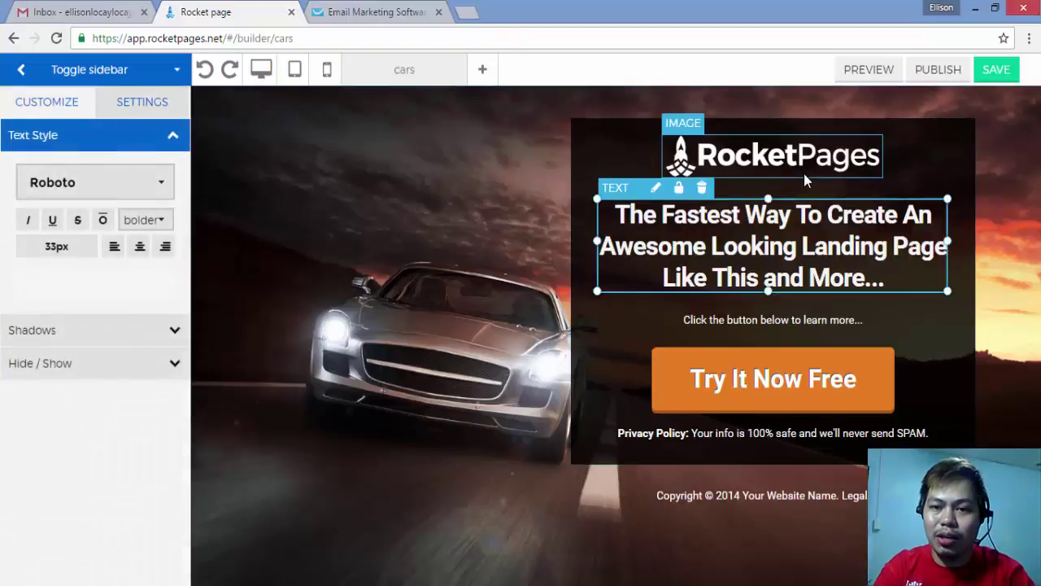
pyautogui.click(803, 173)
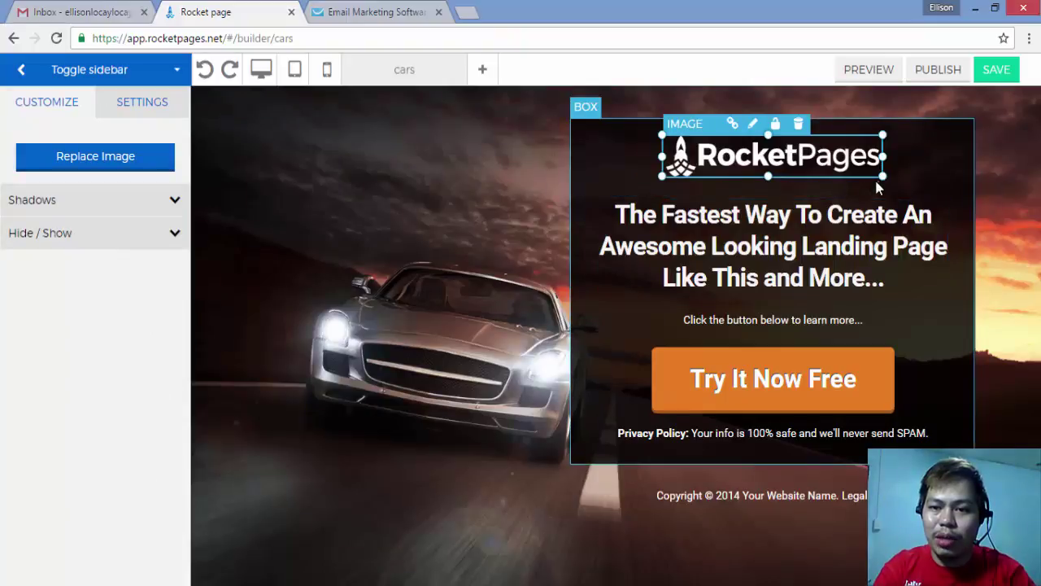
pyautogui.moveTo(883, 176); pyautogui.dragTo(865, 171)
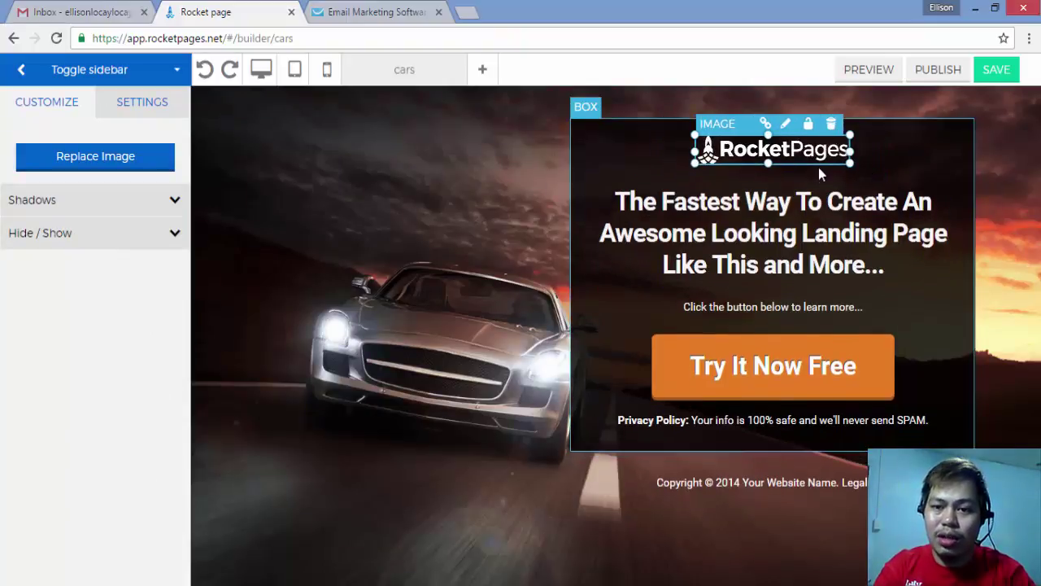
# Step: Change the headline to 'Learn How To Make Money Online Even If You Are Not A Techie Person'
pyautogui.click(807, 214)
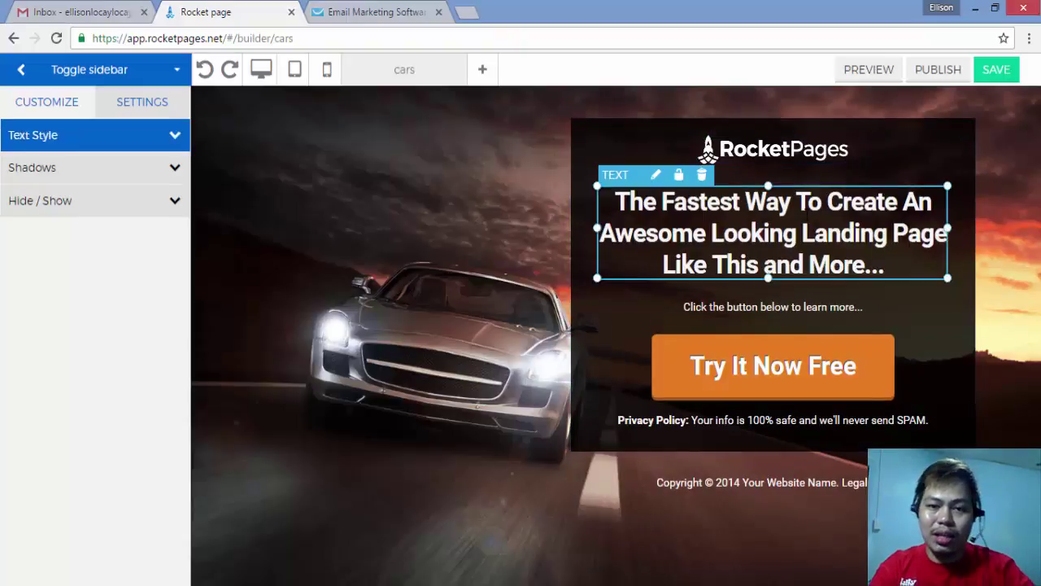
pyautogui.doubleClick(806, 214)
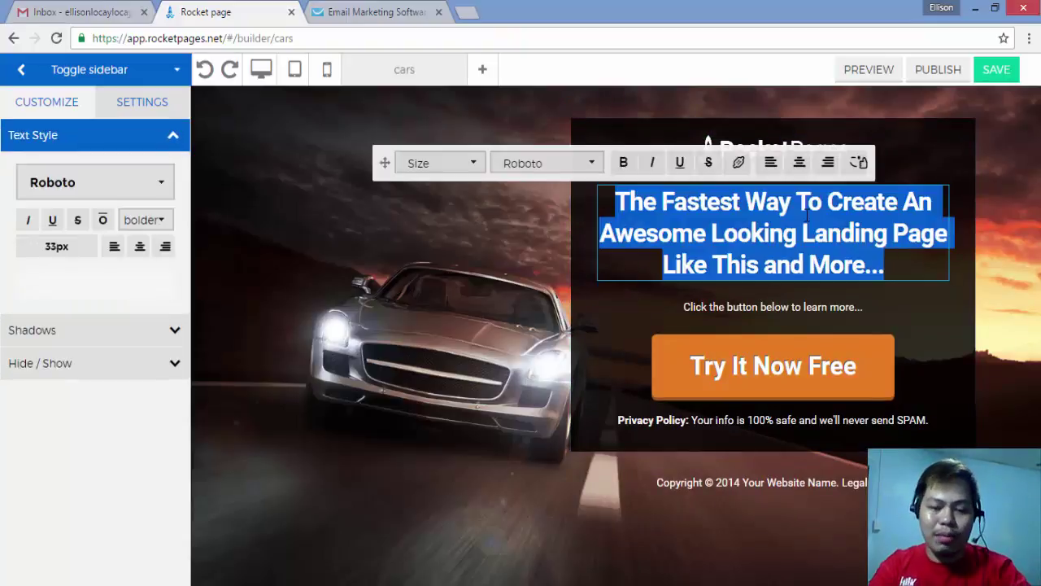
pyautogui.write('Learn Hw')
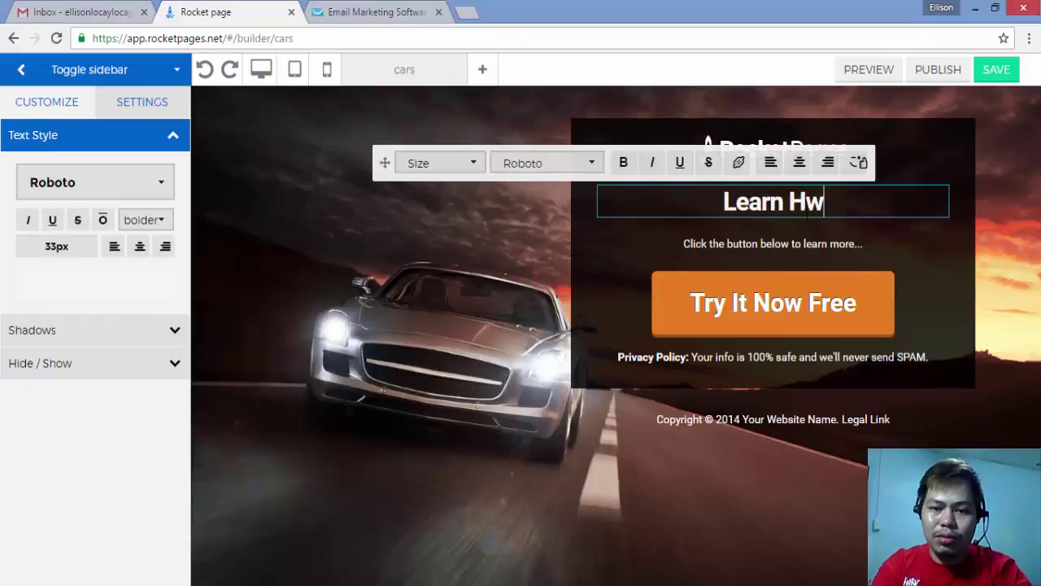
pyautogui.press('BackSpace')
pyautogui.write('ow T')
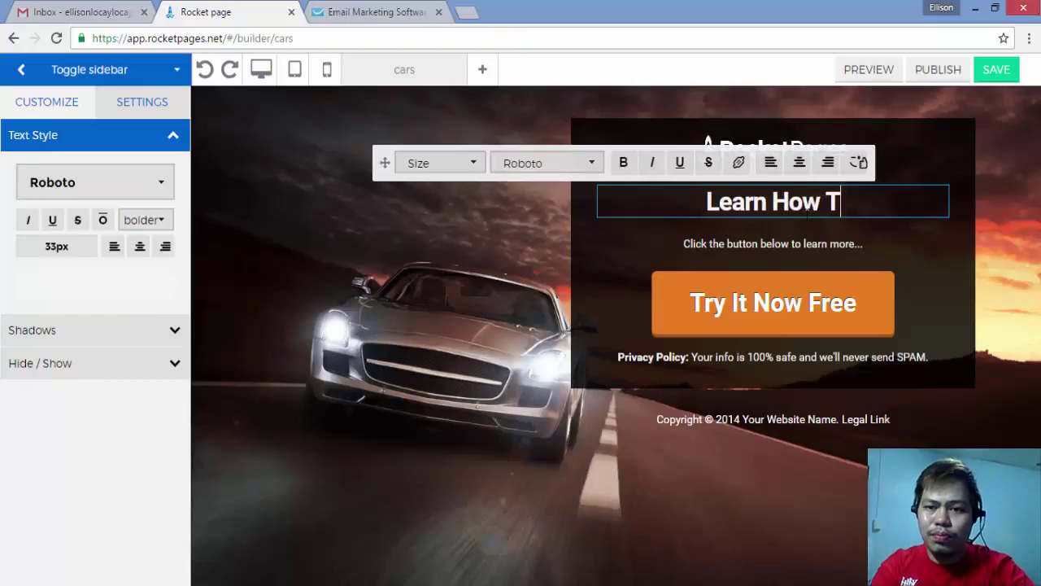
pyautogui.write('o Make Money On')
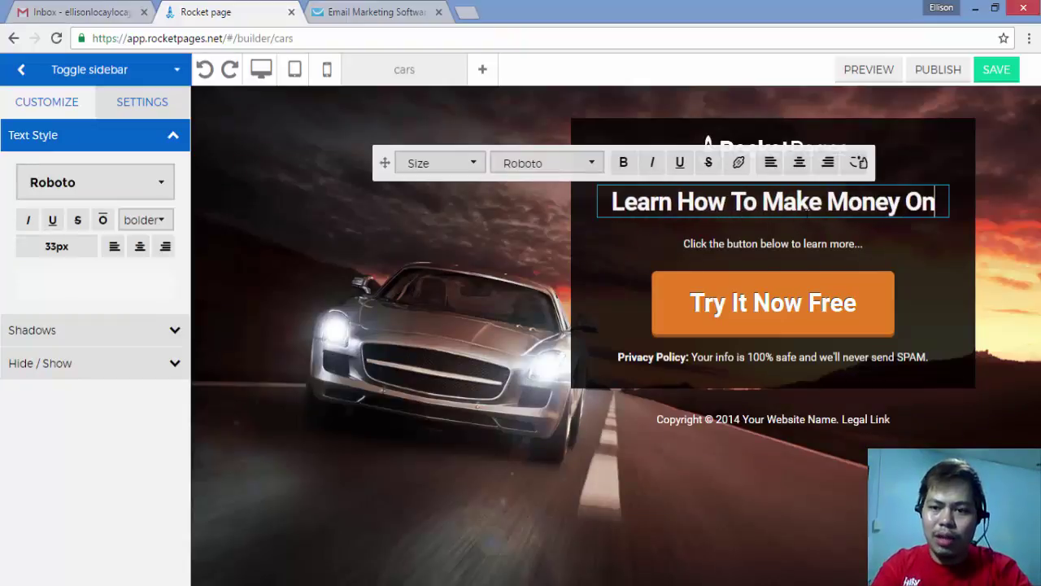
pyautogui.write('line Even')
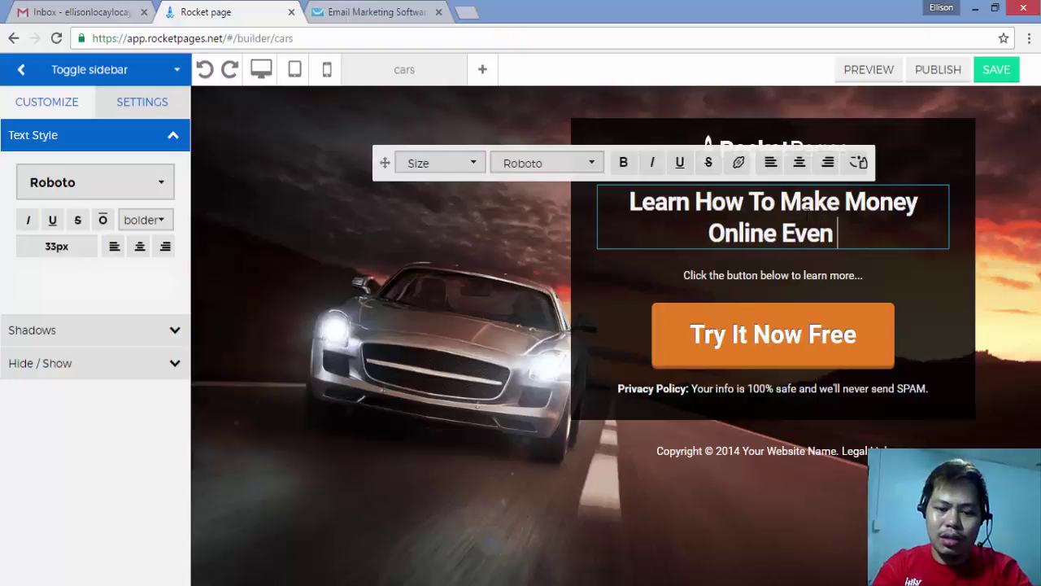
pyautogui.write(' If You Are')
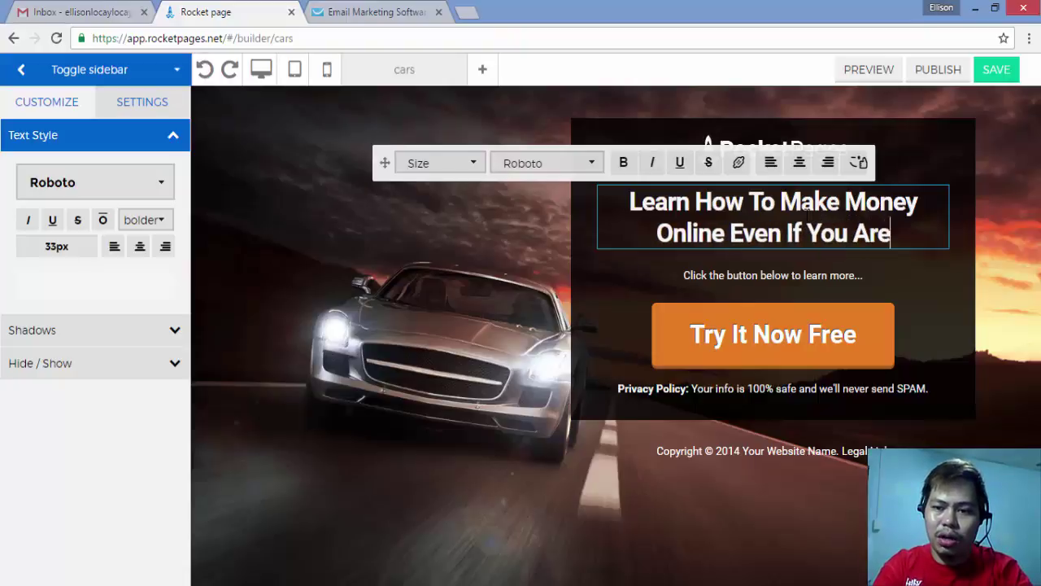
pyautogui.write(' Not A Tr')
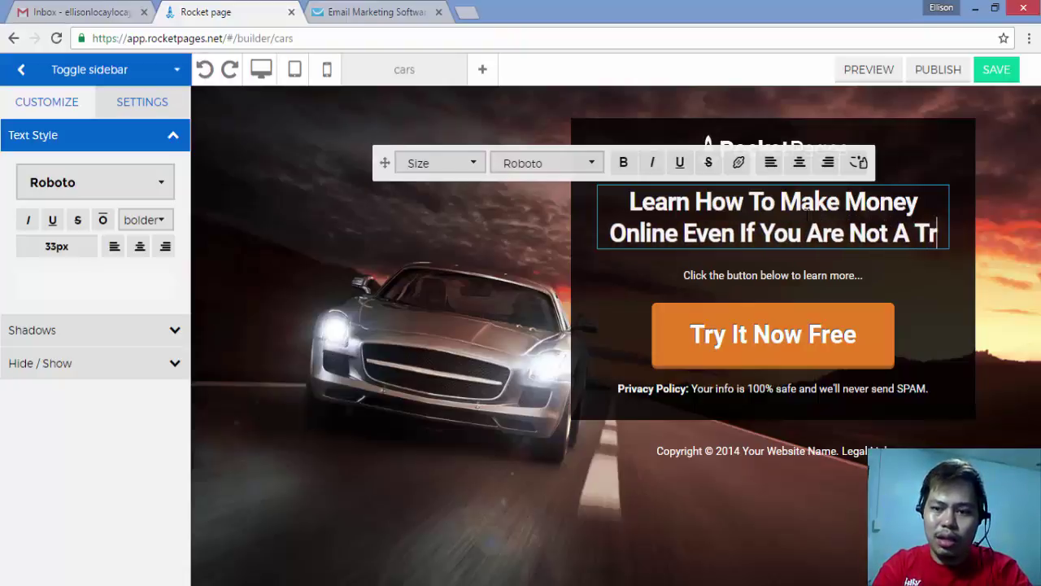
pyautogui.press('BackSpace')
pyautogui.write('echie Pe')
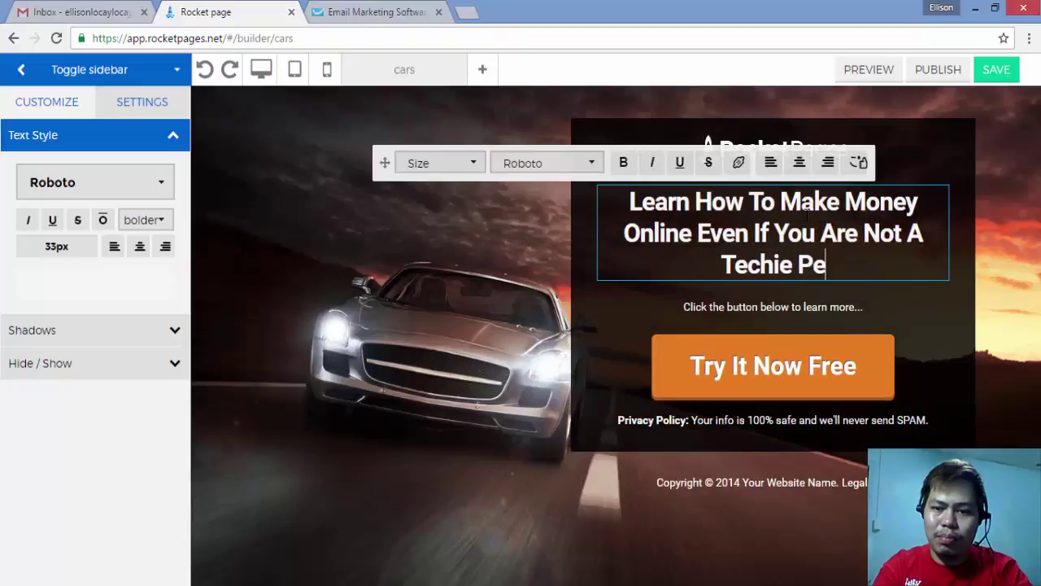
pyautogui.write('rson.')
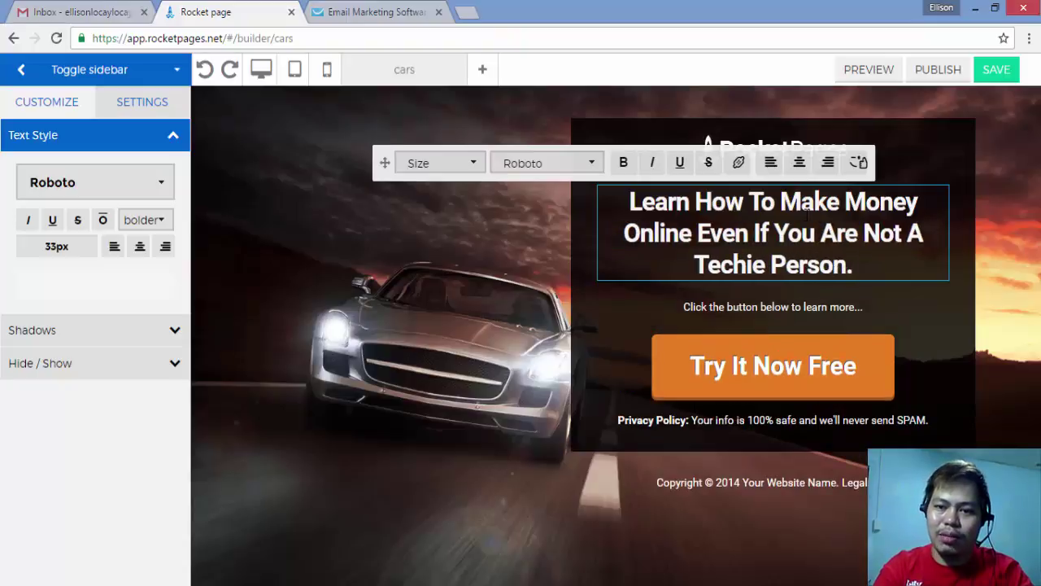
pyautogui.press('BackSpace')
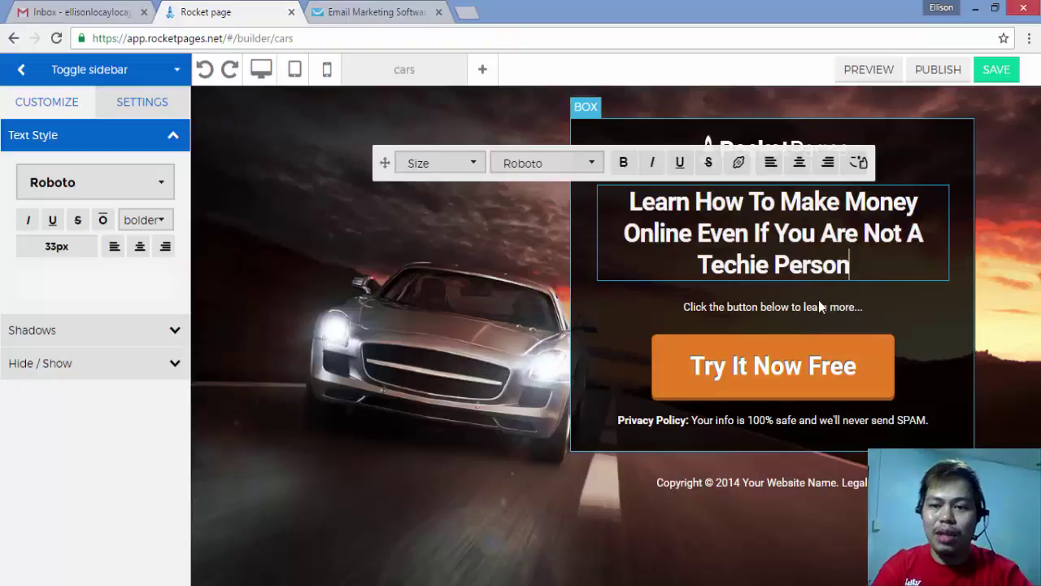
pyautogui.click(930, 295)
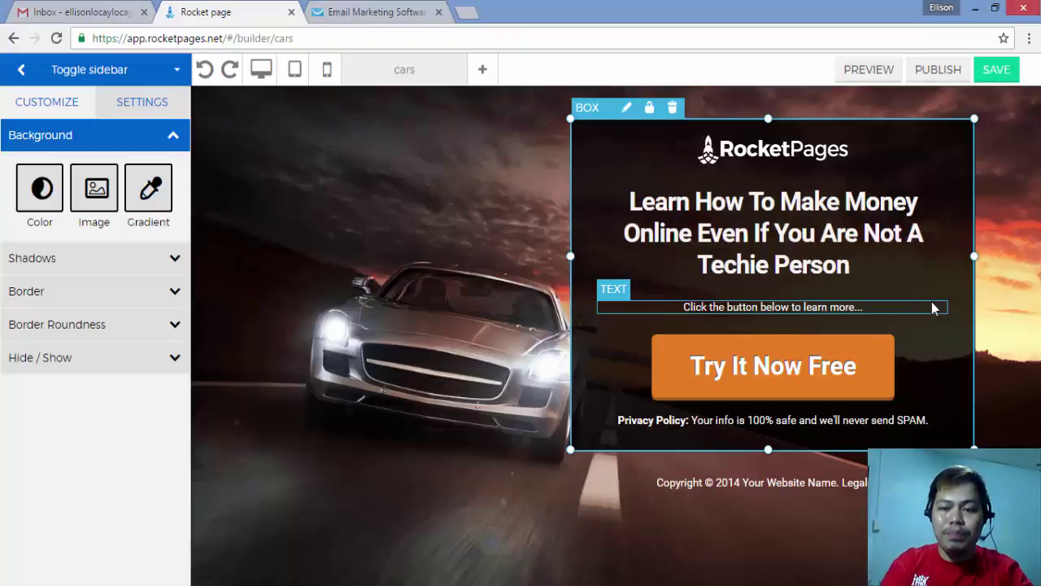
# Step: Tint the page background translucent orange, rgba(232,126,4,0.28), over the car photo
pyautogui.click(500, 294)
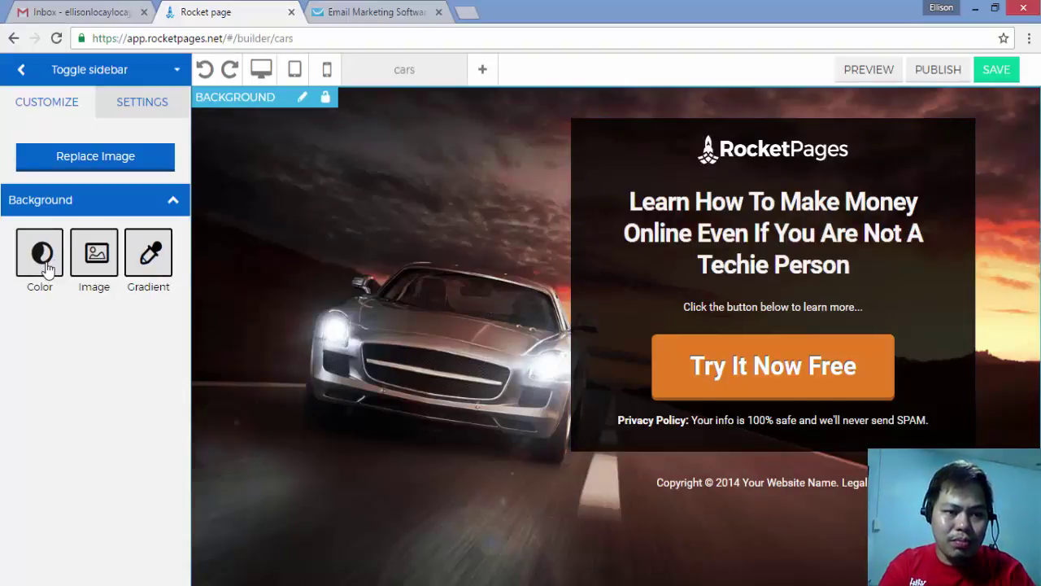
pyautogui.click(98, 265)
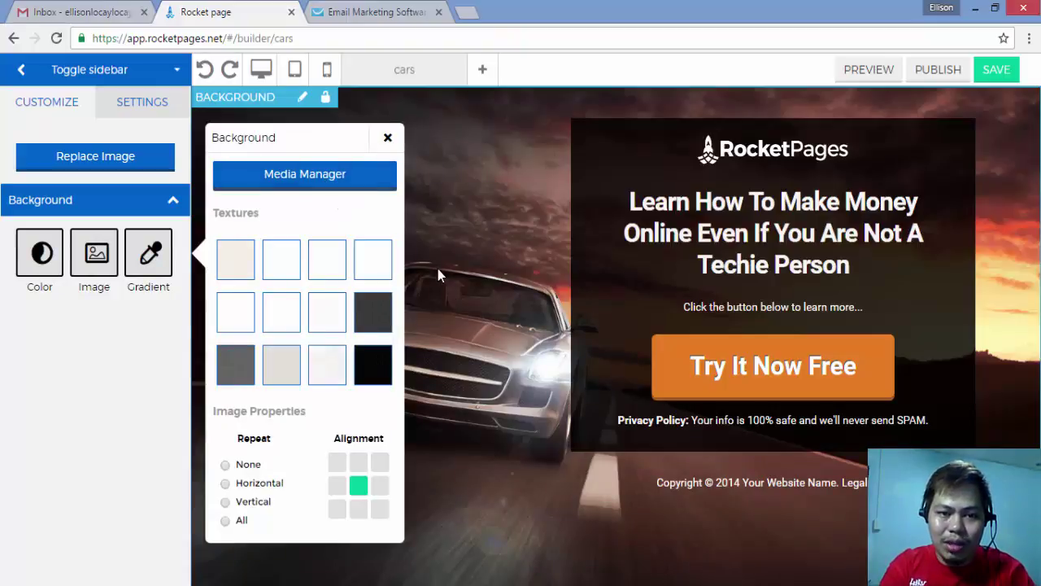
pyautogui.click(388, 138)
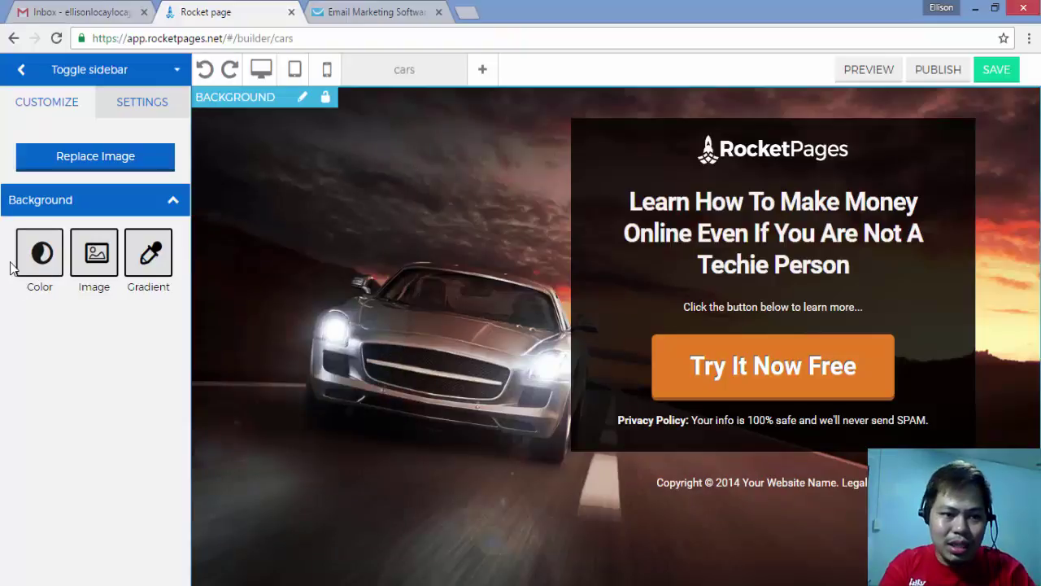
pyautogui.click(35, 256)
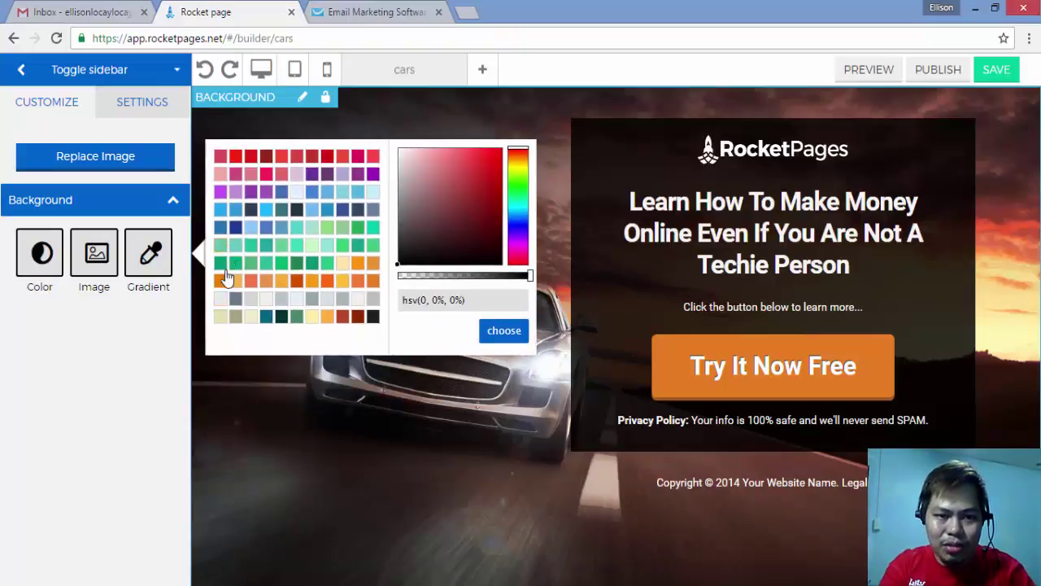
pyautogui.click(220, 283)
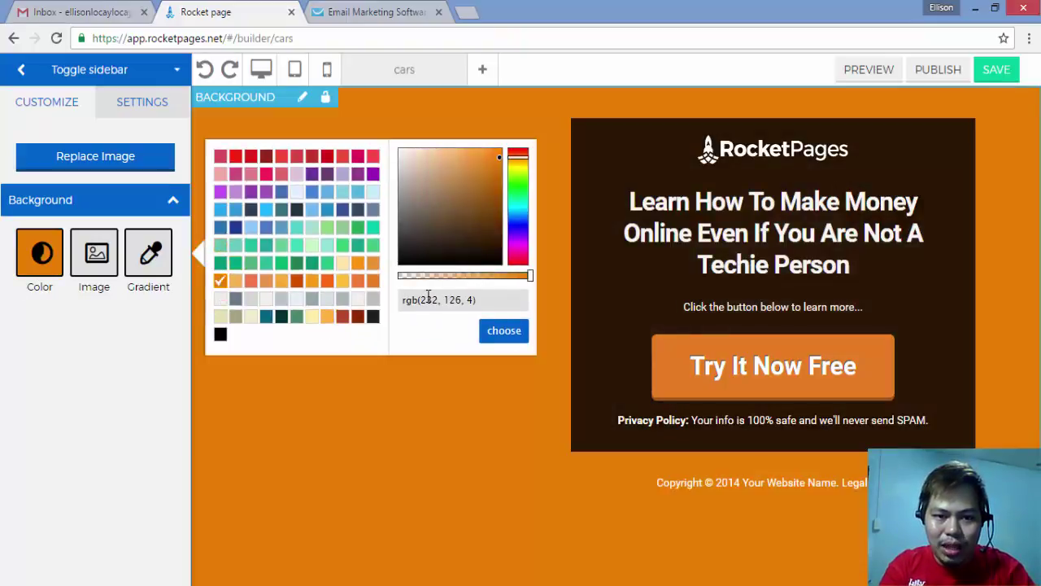
pyautogui.moveTo(529, 277); pyautogui.dragTo(423, 287)
pyautogui.click(445, 448)
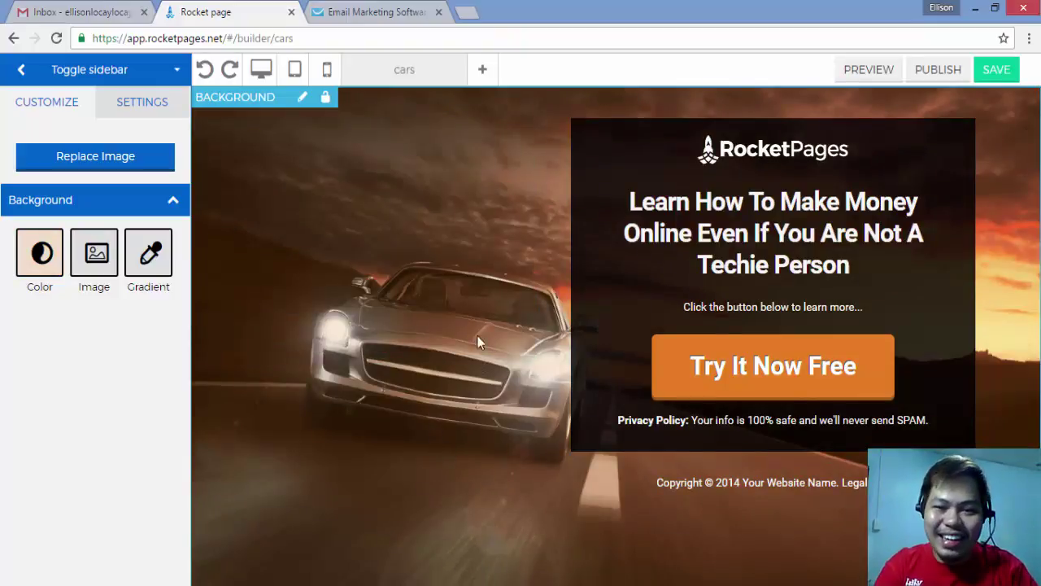
pyautogui.click(645, 148)
# Step: Move the content box to the left and drag the copyright line beneath it
pyautogui.moveTo(637, 145); pyautogui.dragTo(312, 153)
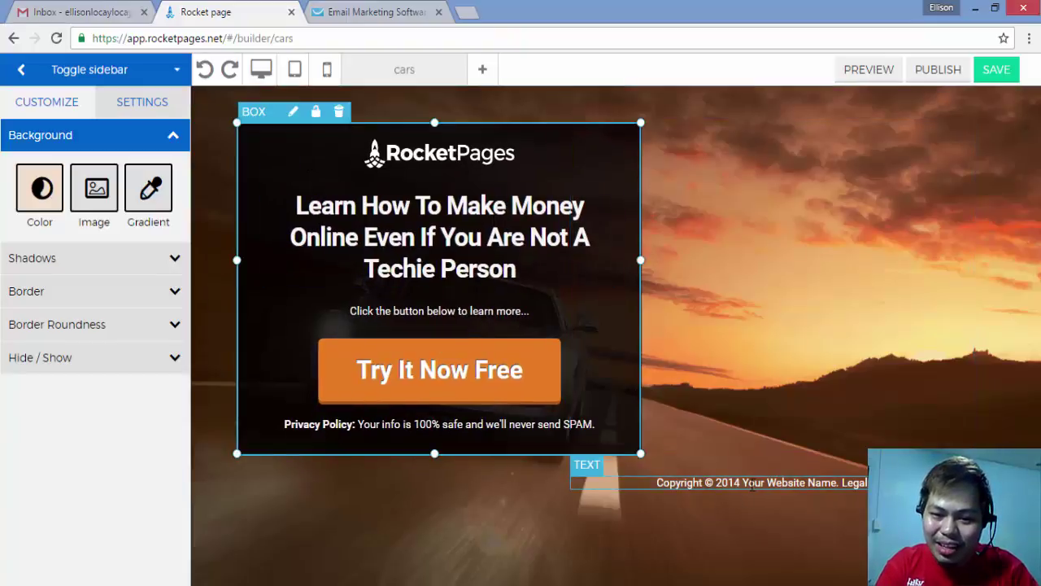
pyautogui.click(681, 489)
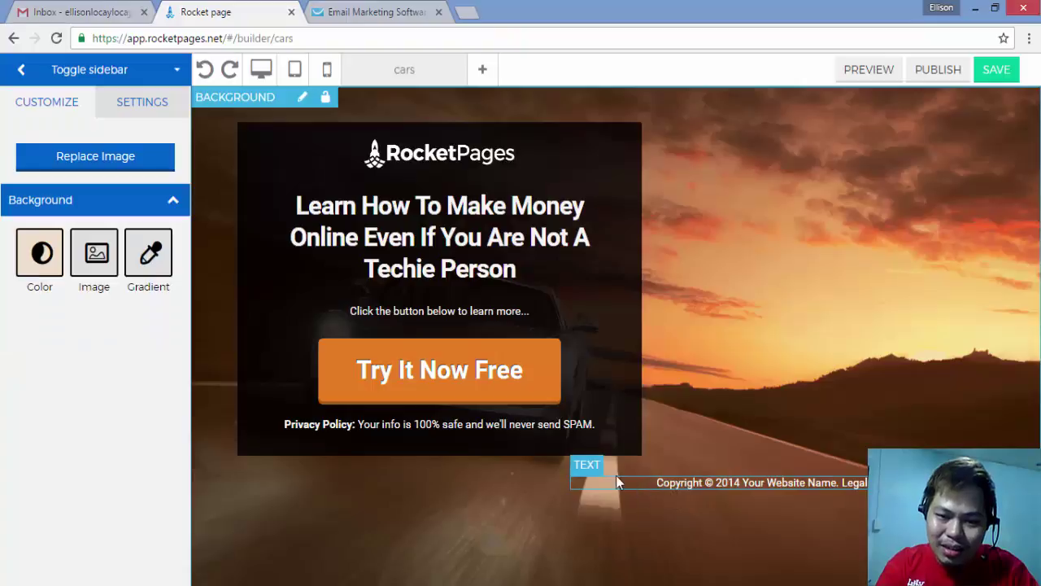
pyautogui.click(684, 486)
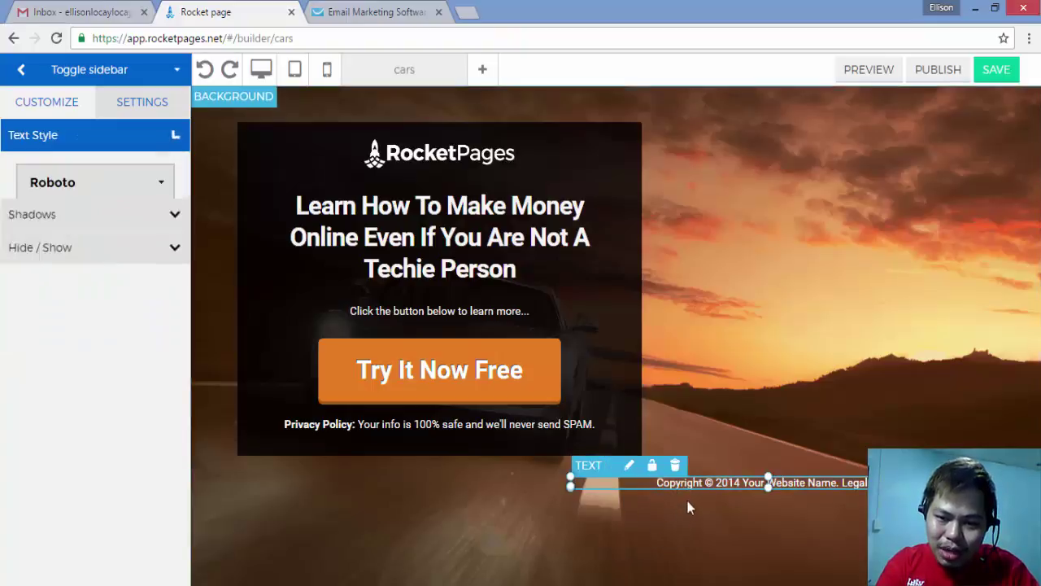
pyautogui.click(606, 501)
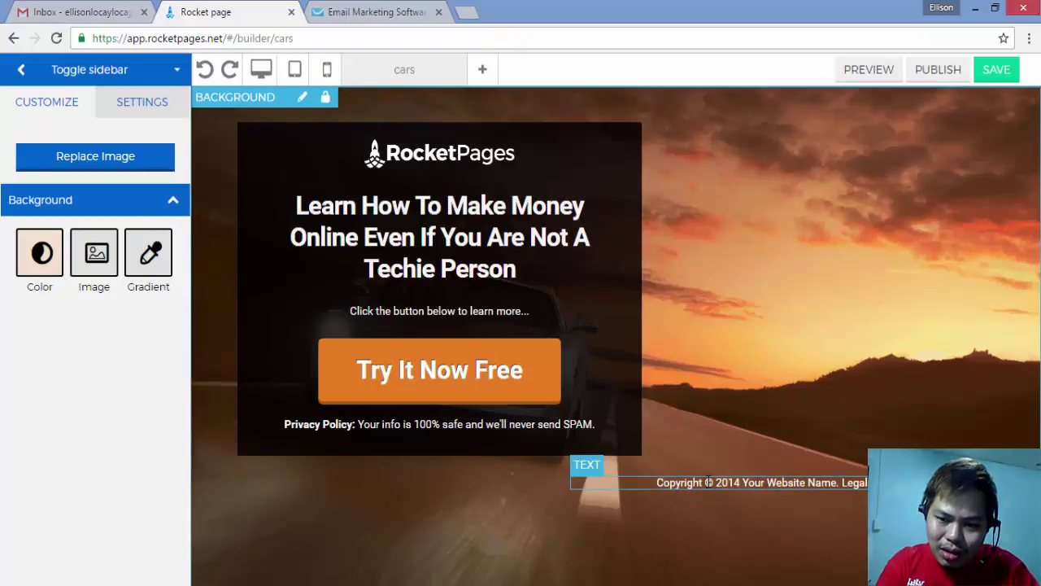
pyautogui.click(698, 486)
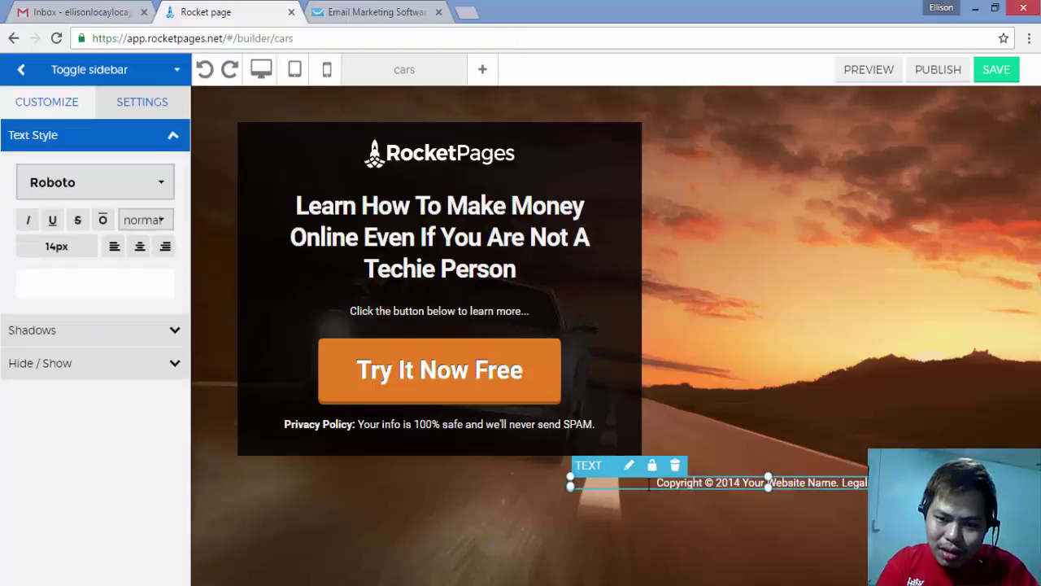
pyautogui.moveTo(698, 486); pyautogui.dragTo(354, 517)
pyautogui.click(354, 517)
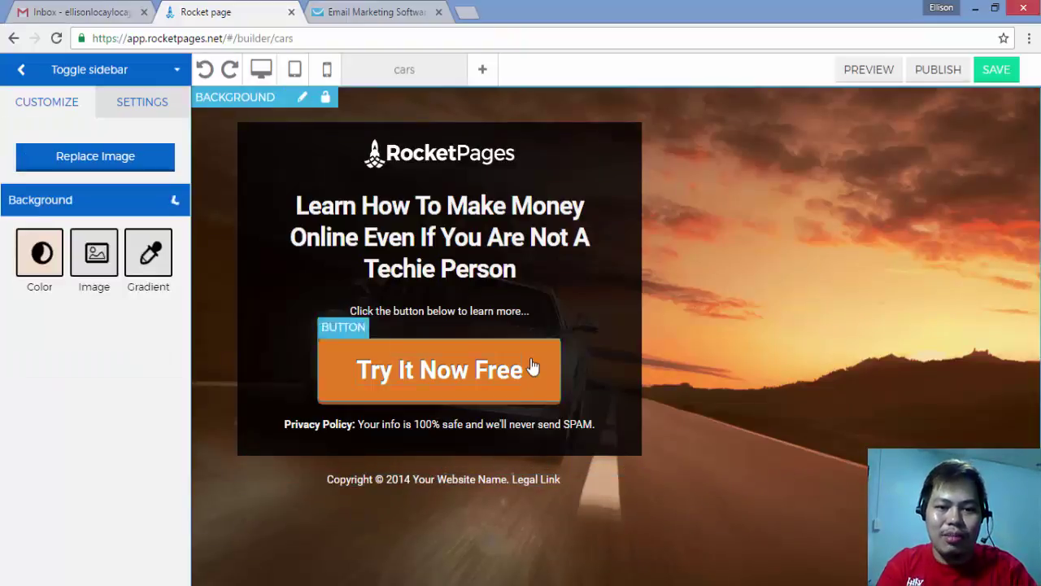
# Step: Move the dark box back to the right with the copyright line centred beneath it
pyautogui.click(625, 321)
pyautogui.moveTo(625, 321); pyautogui.dragTo(982, 315)
pyautogui.moveTo(519, 476); pyautogui.dragTo(867, 475)
# Step: Edit the footer copyright text so its year reads 2016 instead of 2014
pyautogui.doubleClick(759, 478)
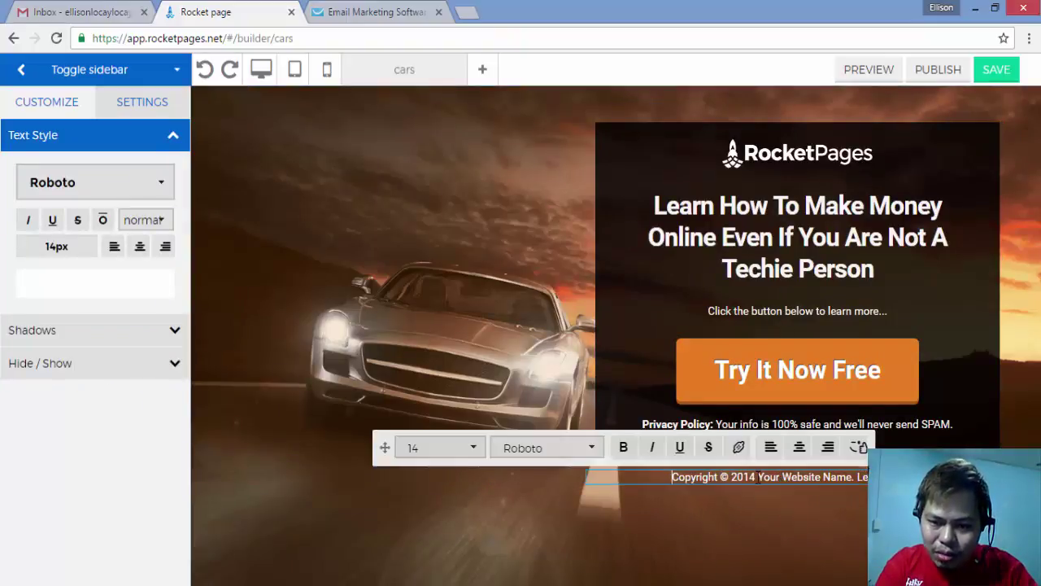
pyautogui.moveTo(755, 479); pyautogui.dragTo(750, 478)
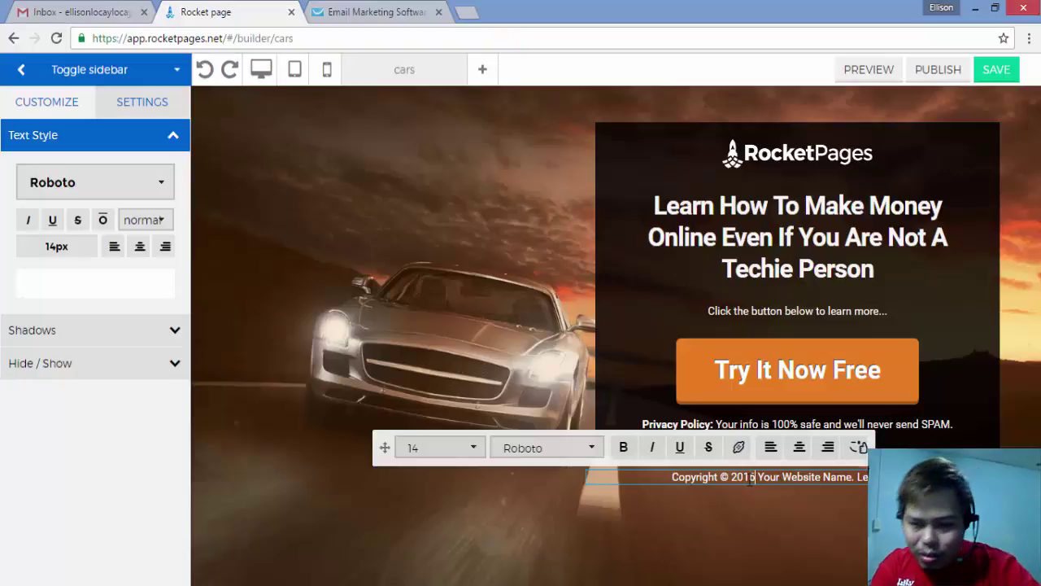
pyautogui.moveTo(758, 478); pyautogui.dragTo(849, 478)
pyautogui.click(852, 478)
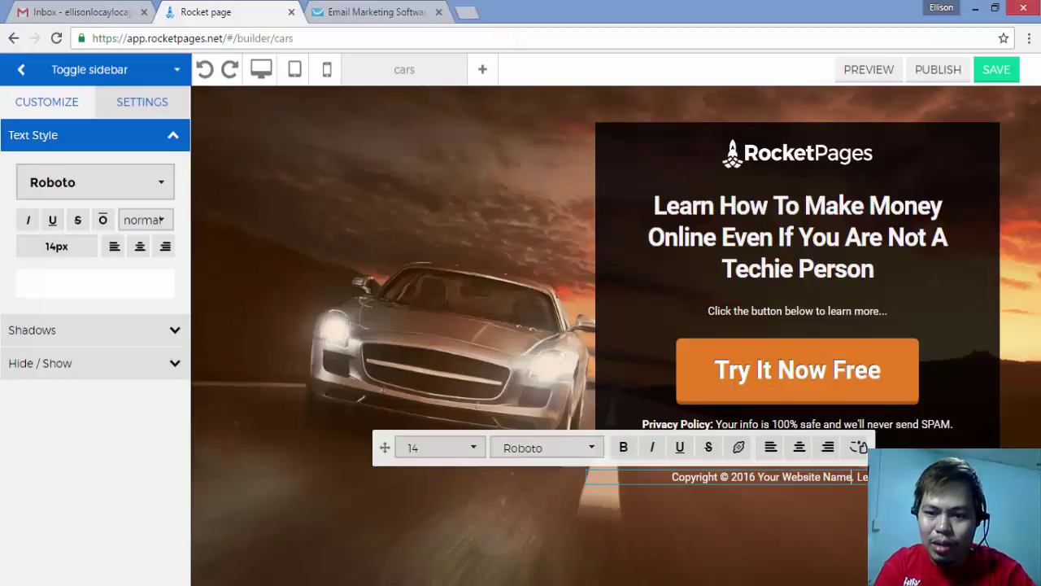
pyautogui.click(855, 505)
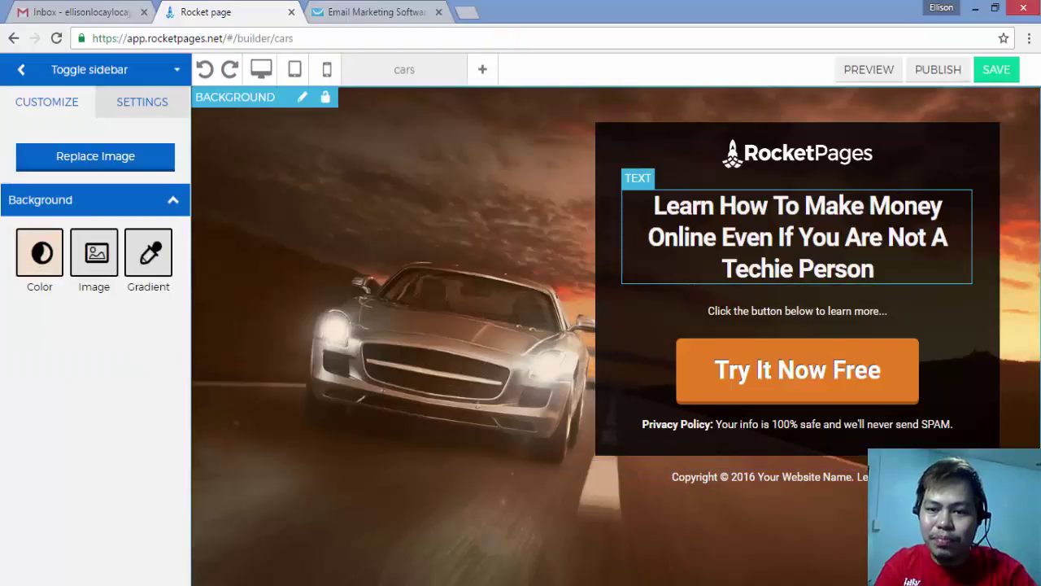
pyautogui.click(850, 252)
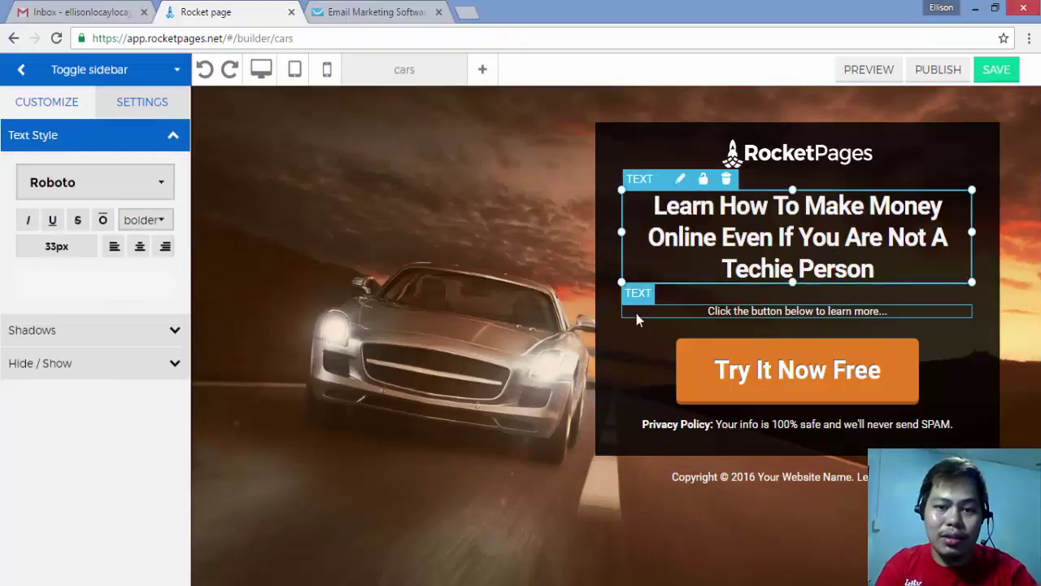
pyautogui.click(668, 384)
pyautogui.click(686, 389)
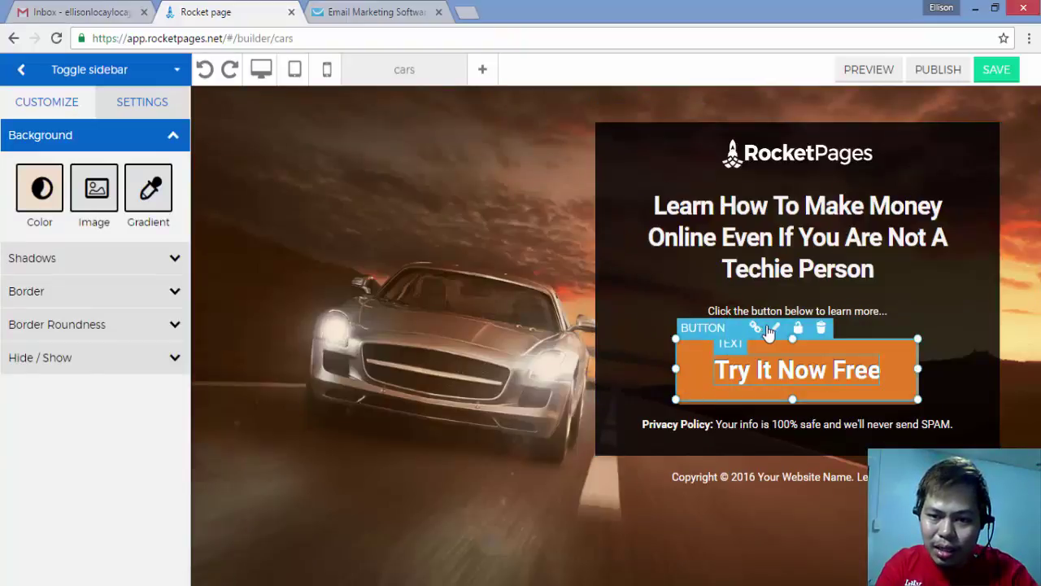
pyautogui.doubleClick(697, 367)
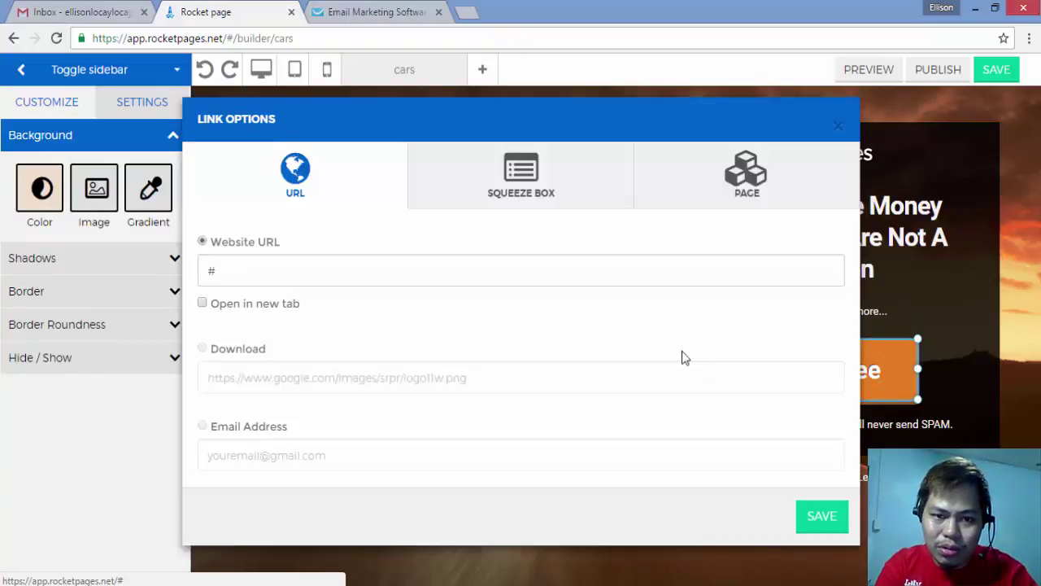
pyautogui.click(837, 128)
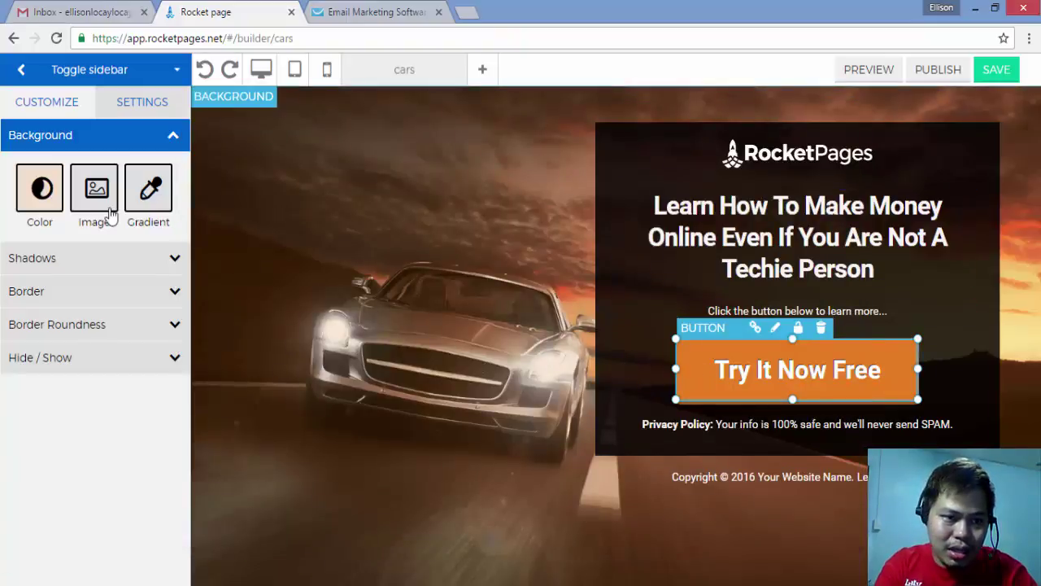
# Step: Colour the Try It Now Free button darker orange rgb(235, 149, 50) after trying several swatches
pyautogui.click(39, 188)
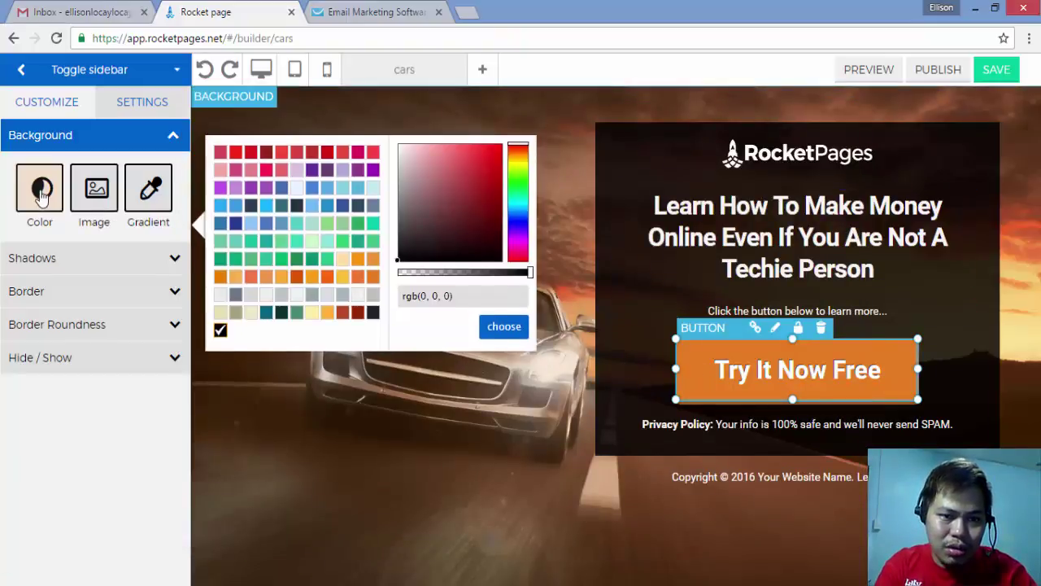
pyautogui.click(249, 255)
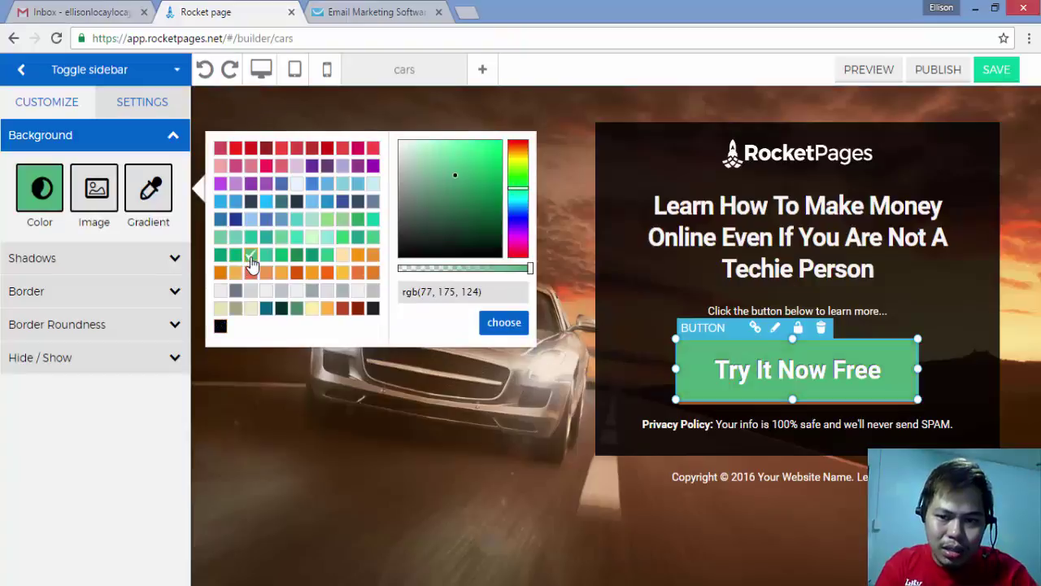
pyautogui.click(235, 201)
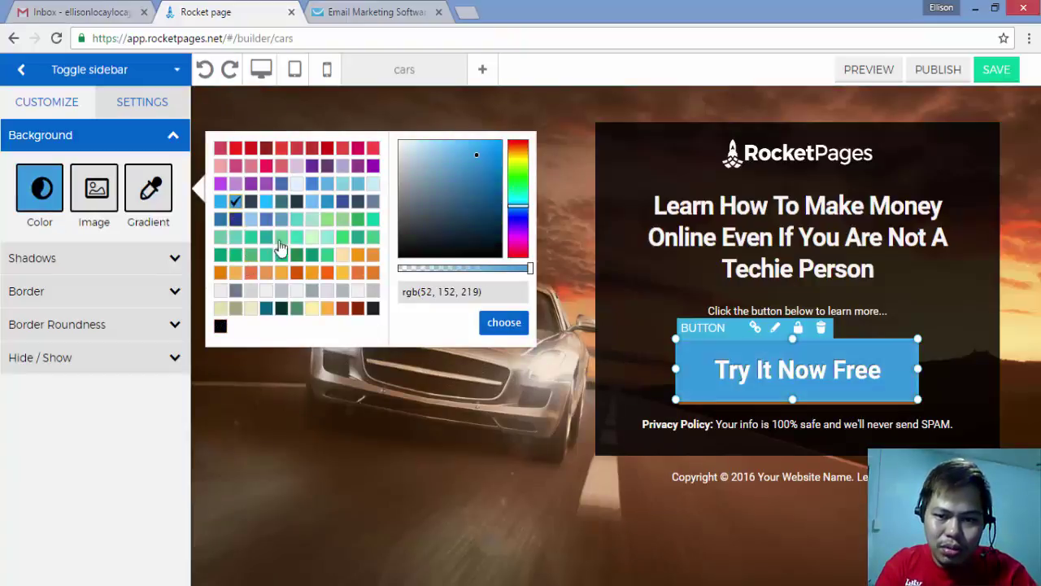
pyautogui.click(342, 201)
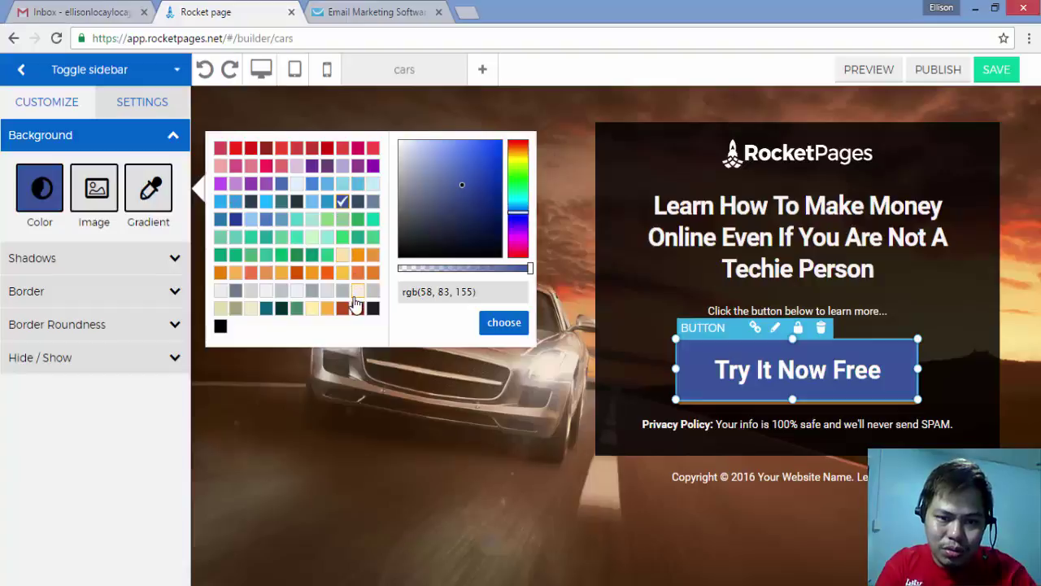
pyautogui.click(357, 308)
pyautogui.click(327, 309)
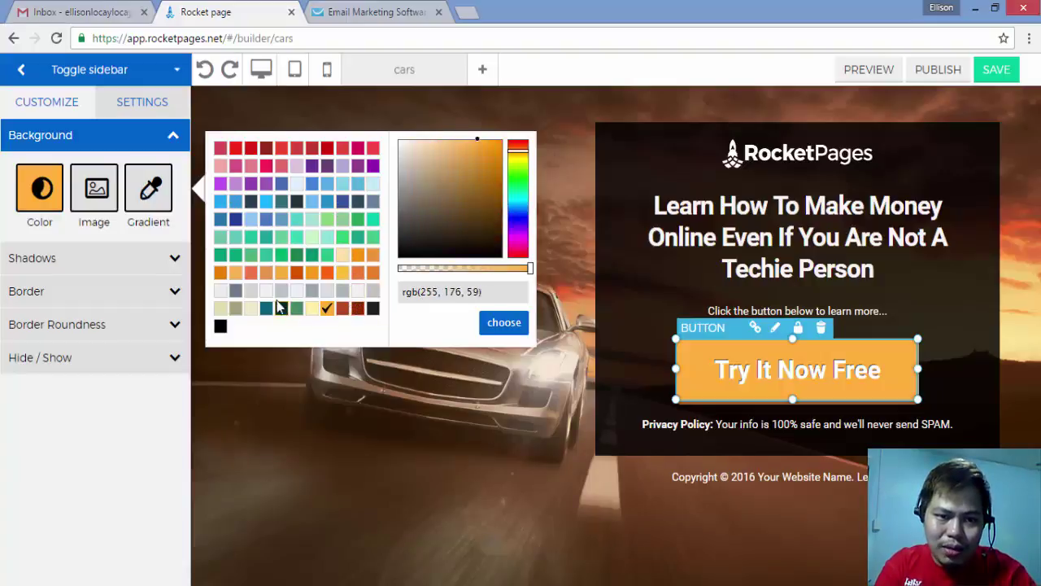
pyautogui.click(280, 273)
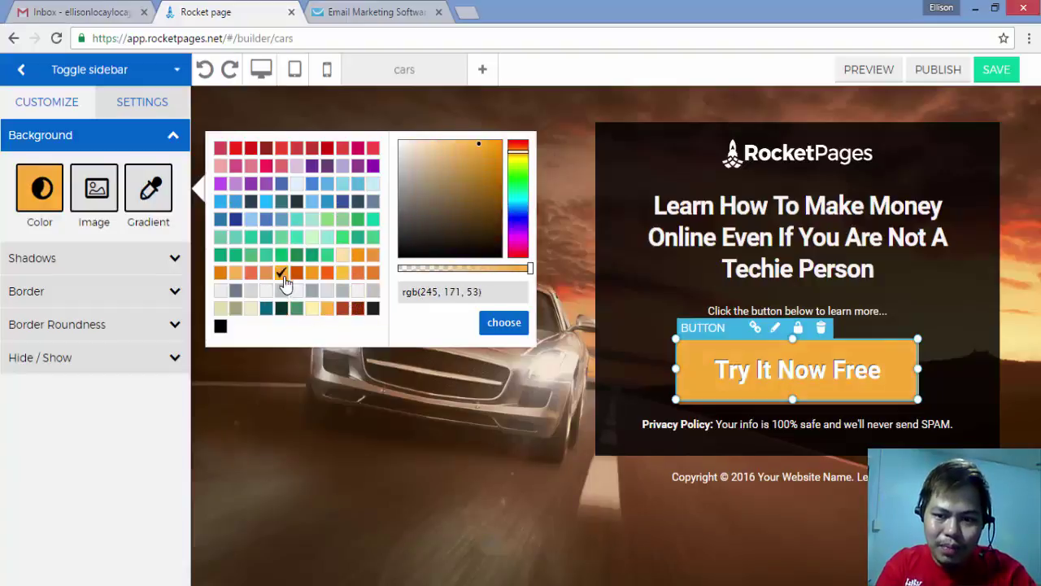
pyautogui.click(373, 255)
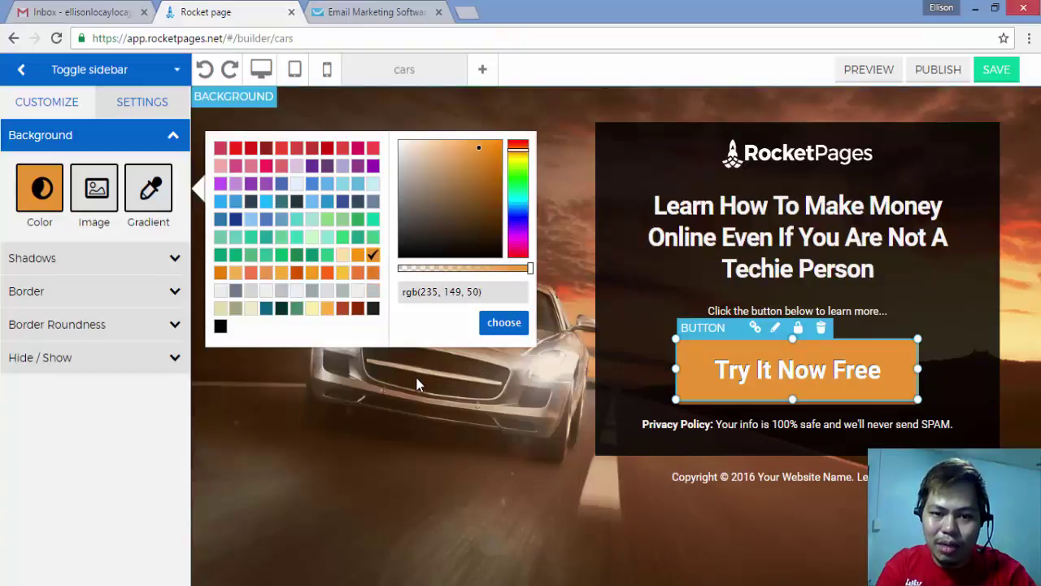
pyautogui.click(487, 342)
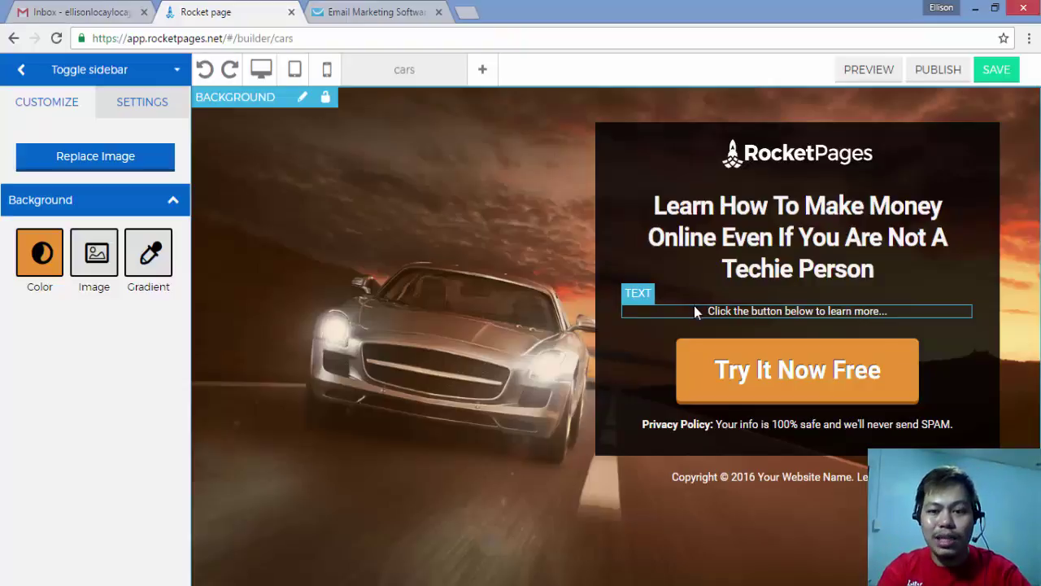
# Step: Bring up Link Options for the Try It Now Free button, whose URL is still #
pyautogui.click(693, 389)
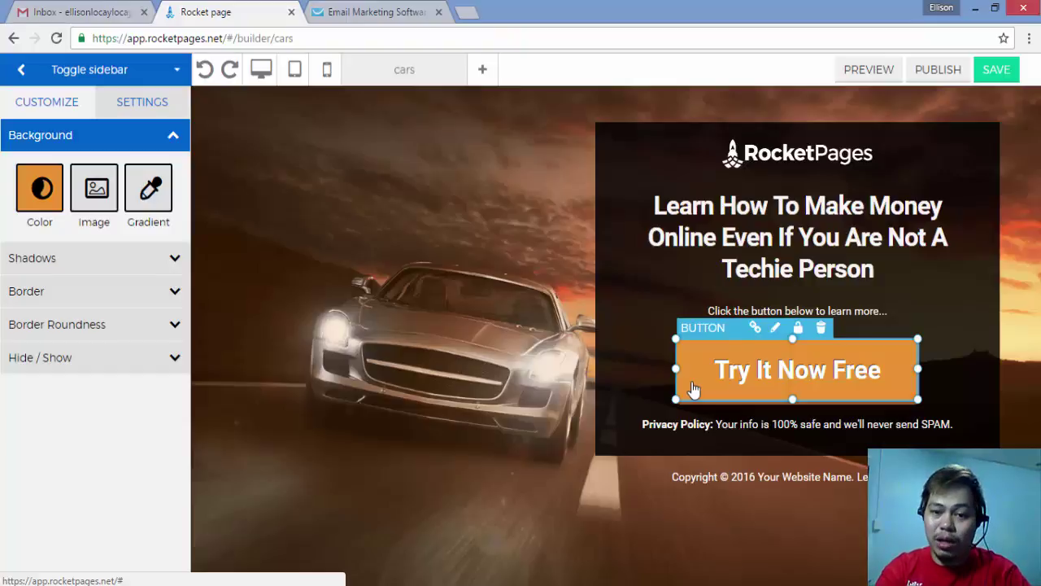
pyautogui.doubleClick(692, 388)
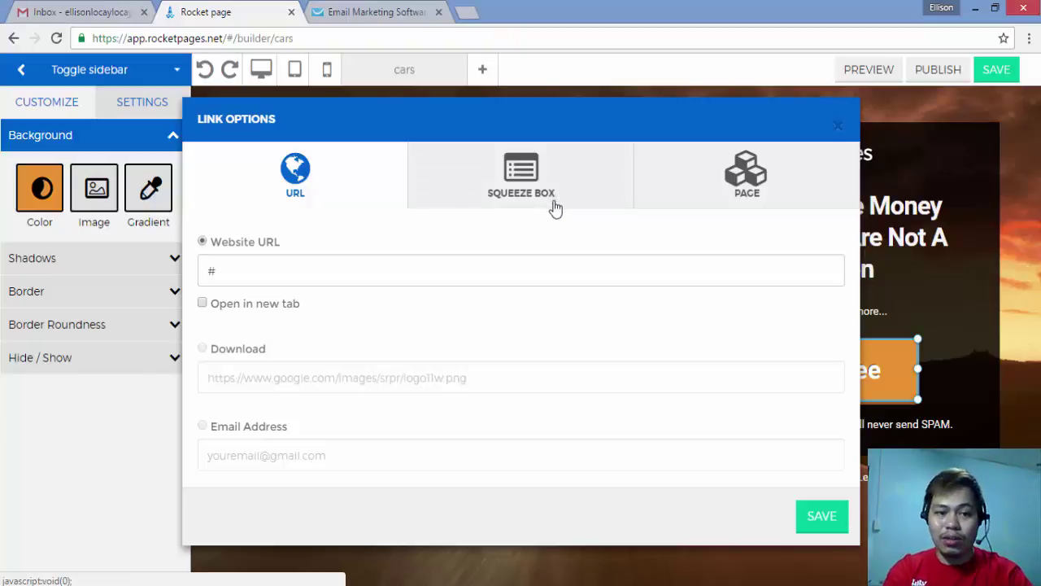
# Step: Link the button to the first squeeze-box template, the blue 'You'r Almost Done!' popup
pyautogui.doubleClick(263, 273)
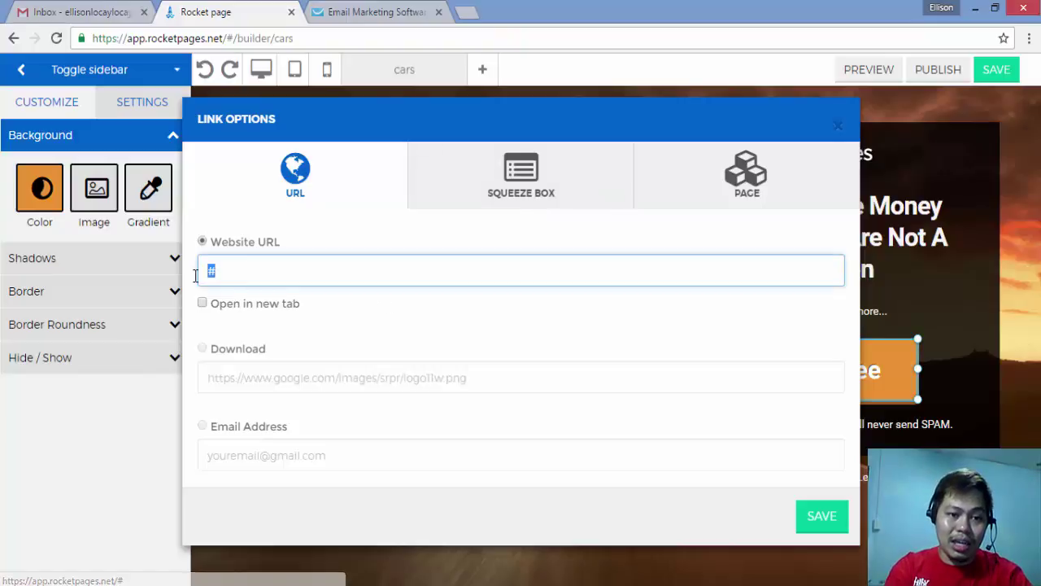
pyautogui.click(285, 271)
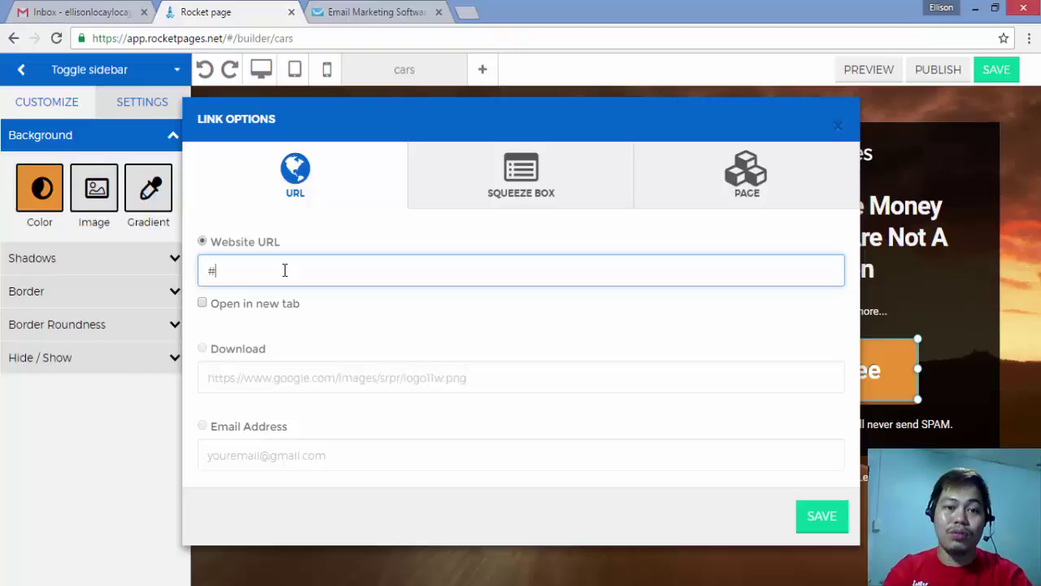
pyautogui.click(510, 181)
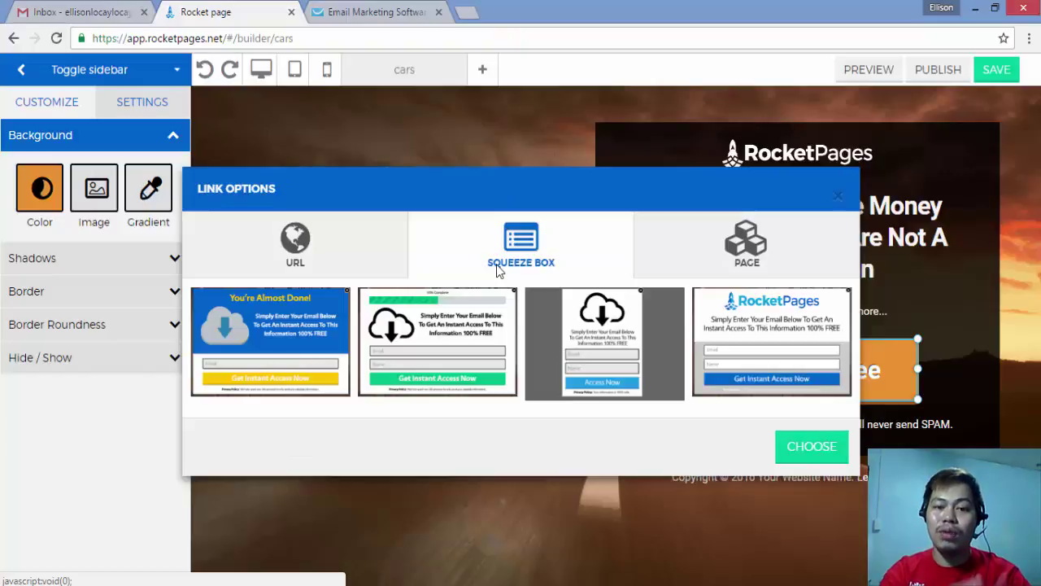
pyautogui.click(434, 350)
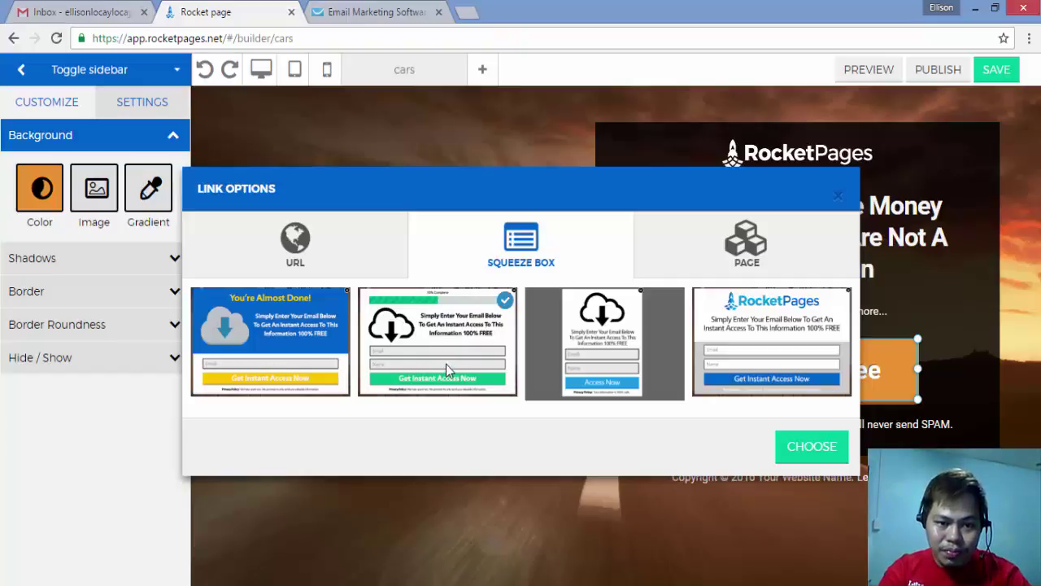
pyautogui.click(322, 344)
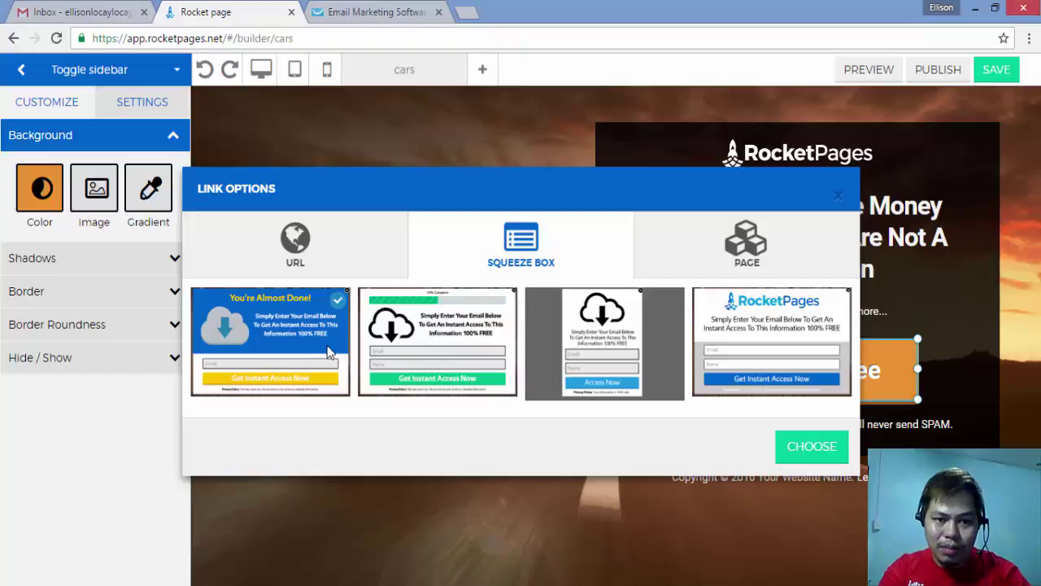
pyautogui.click(803, 448)
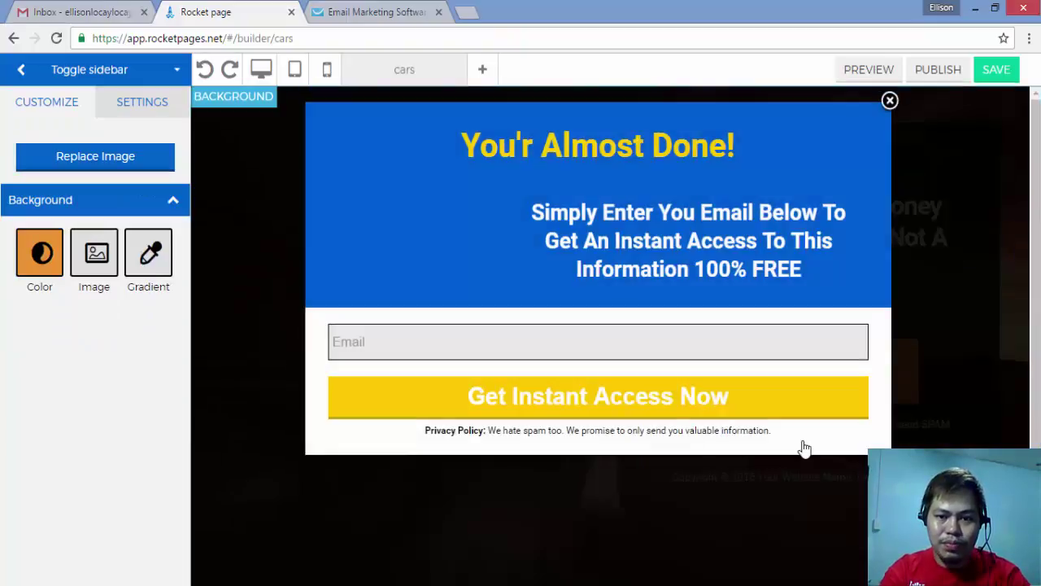
# Step: Add a Name field to the squeeze-box form, leaving Cellphone no. and Land line unticked
pyautogui.click(694, 366)
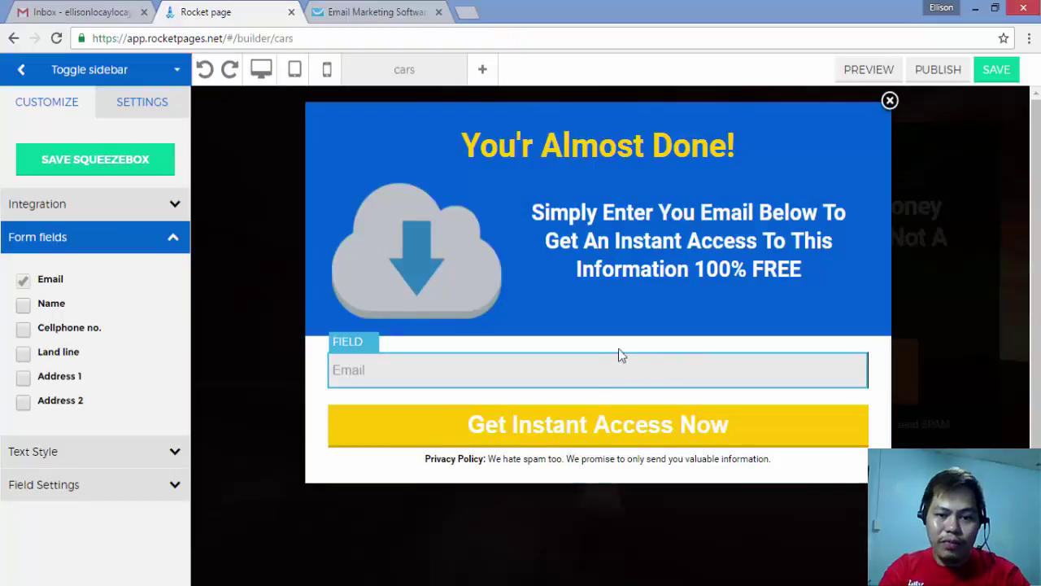
pyautogui.click(23, 306)
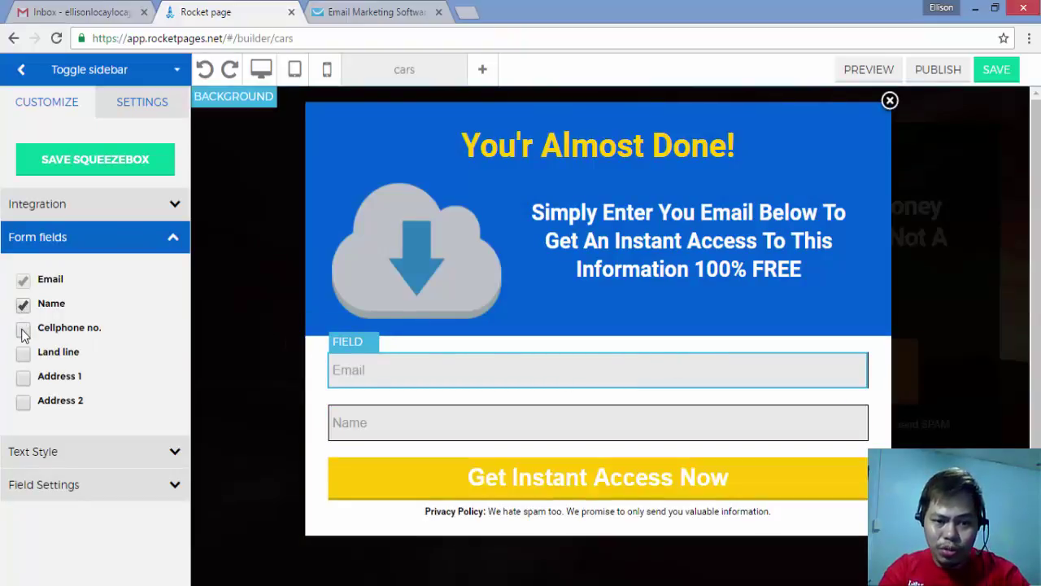
pyautogui.click(22, 330)
pyautogui.click(23, 354)
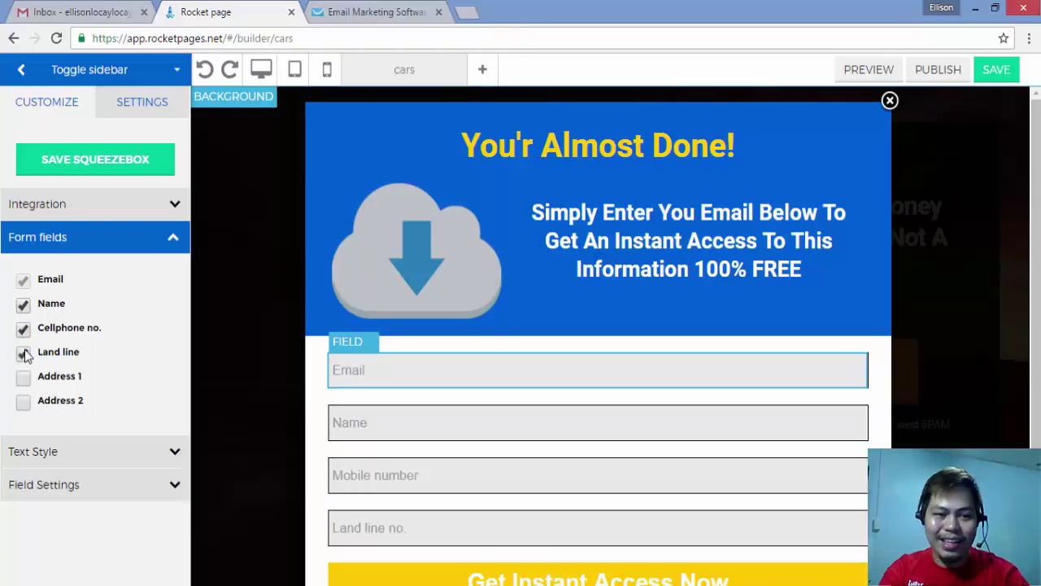
pyautogui.click(24, 354)
pyautogui.click(22, 330)
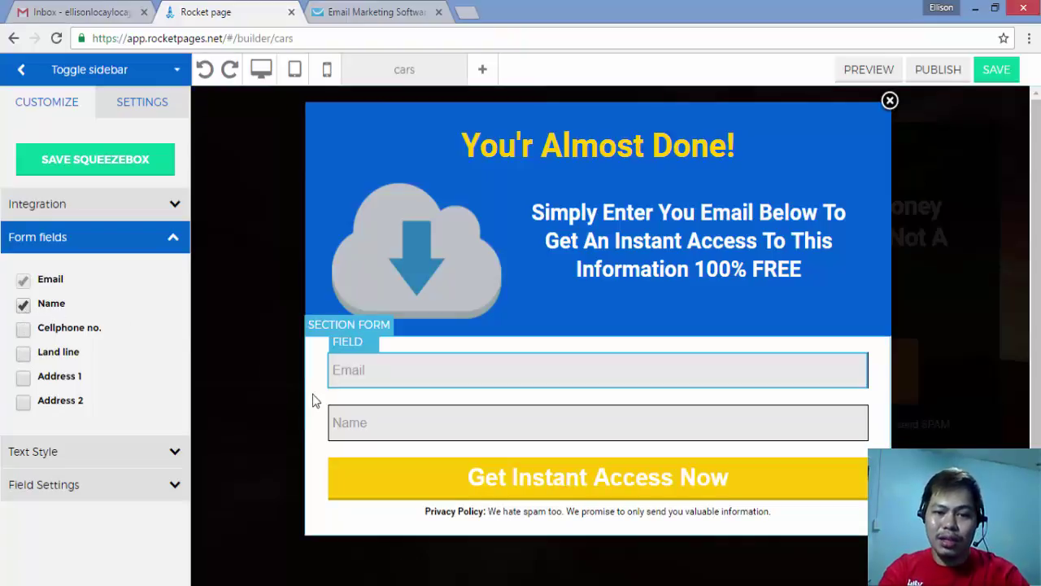
pyautogui.click(559, 270)
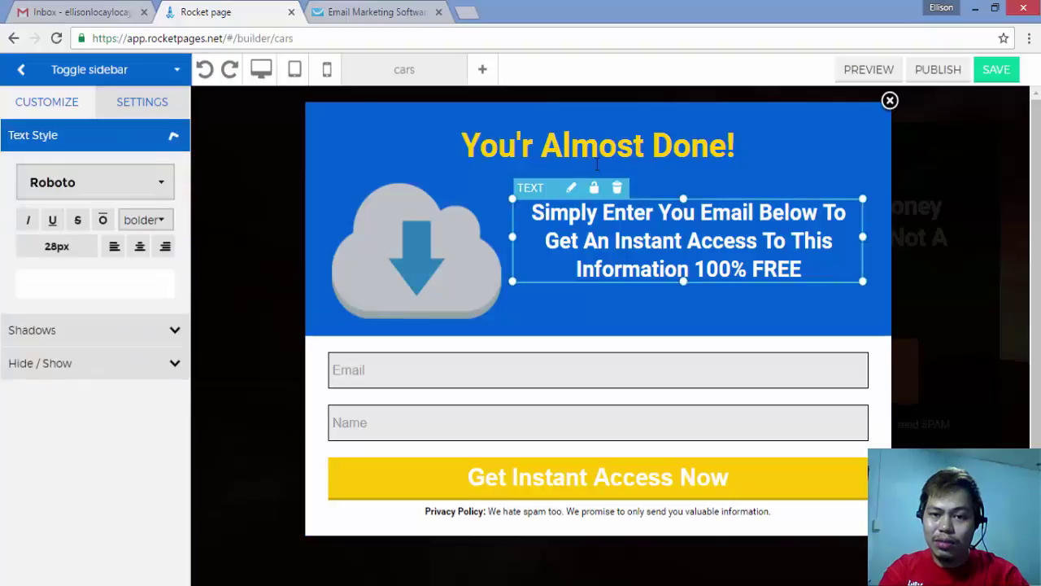
pyautogui.click(637, 138)
pyautogui.click(637, 138)
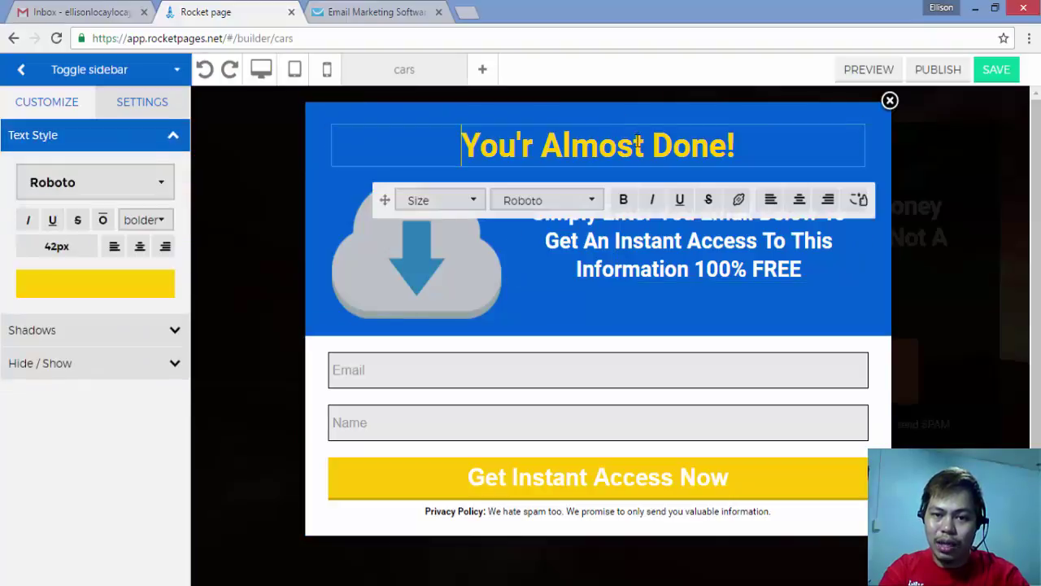
pyautogui.click(677, 241)
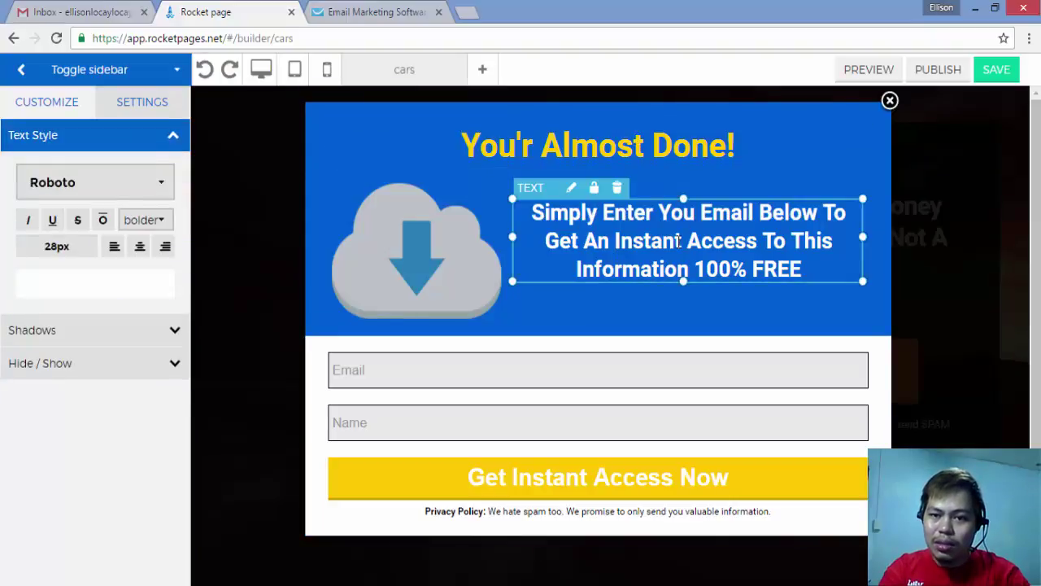
pyautogui.click(738, 326)
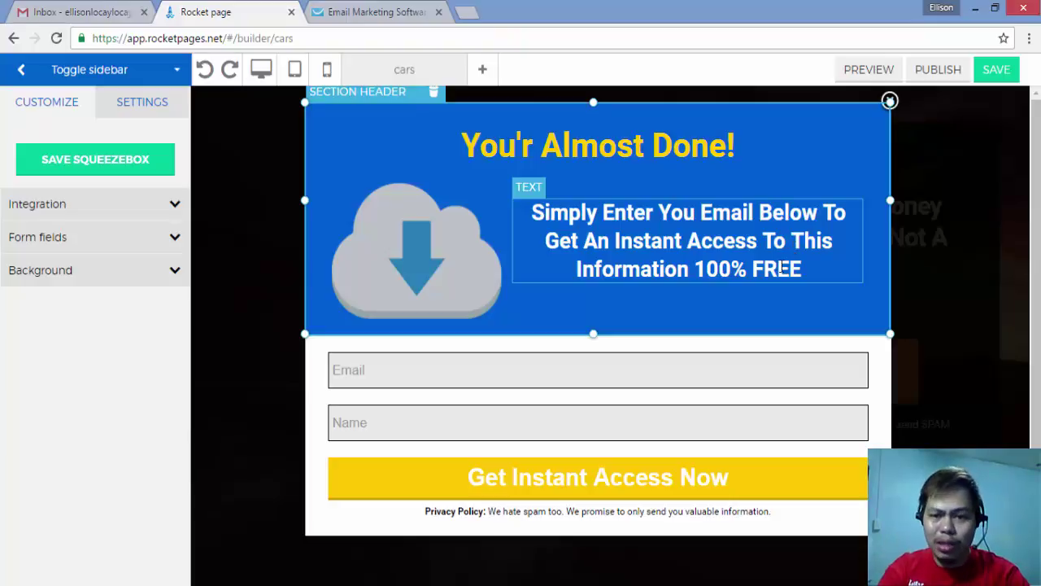
pyautogui.click(799, 262)
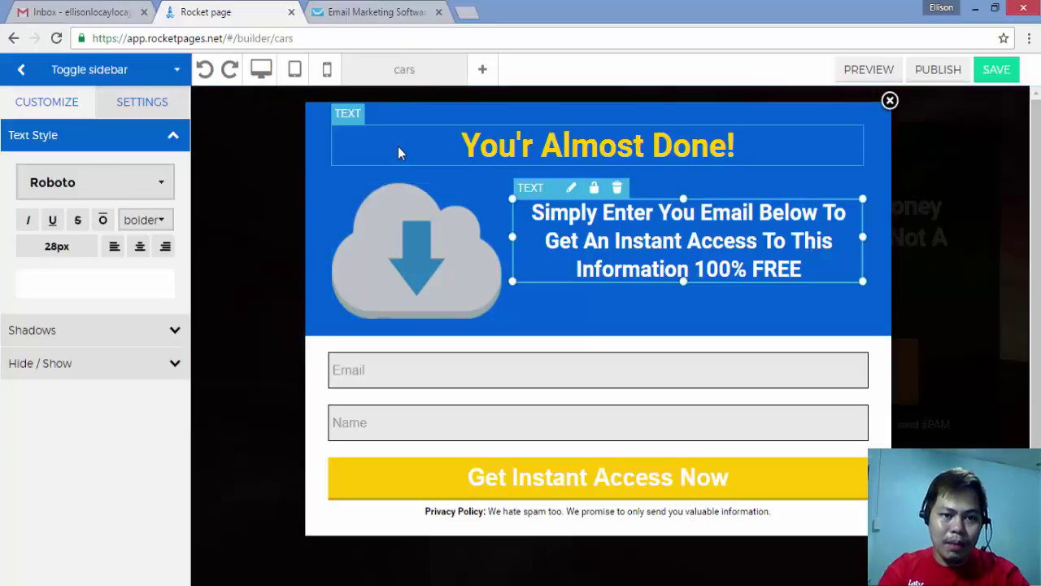
pyautogui.click(317, 181)
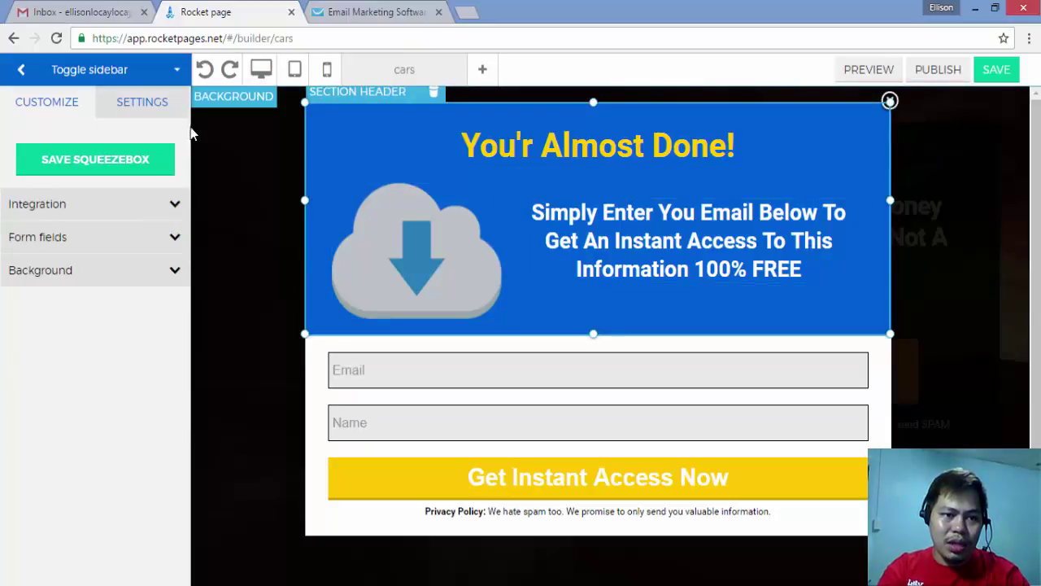
# Step: Save the squeeze box, close the popup, and save the cars landing page
pyautogui.click(135, 167)
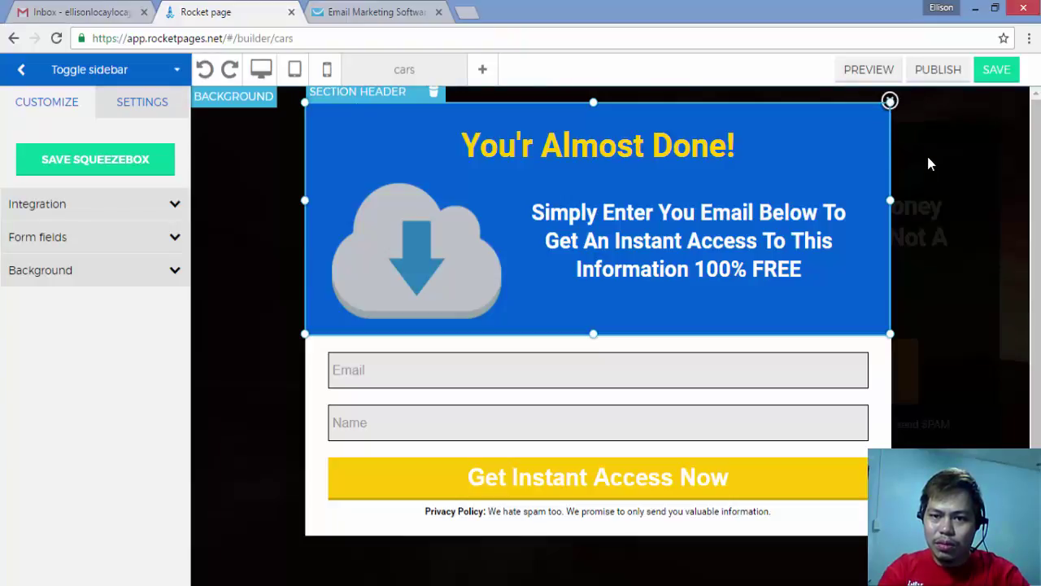
pyautogui.click(890, 101)
pyautogui.click(891, 104)
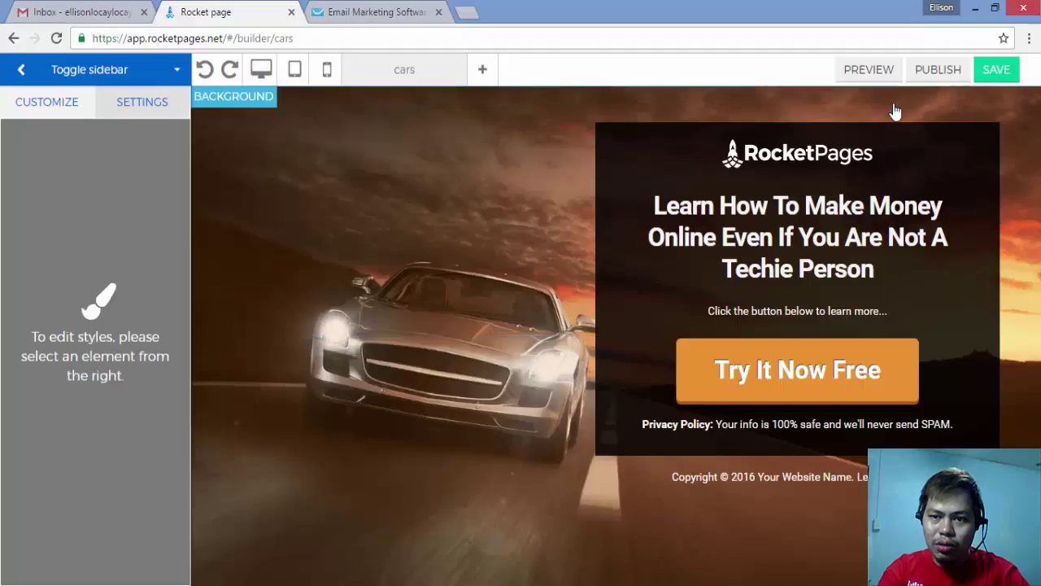
pyautogui.click(998, 72)
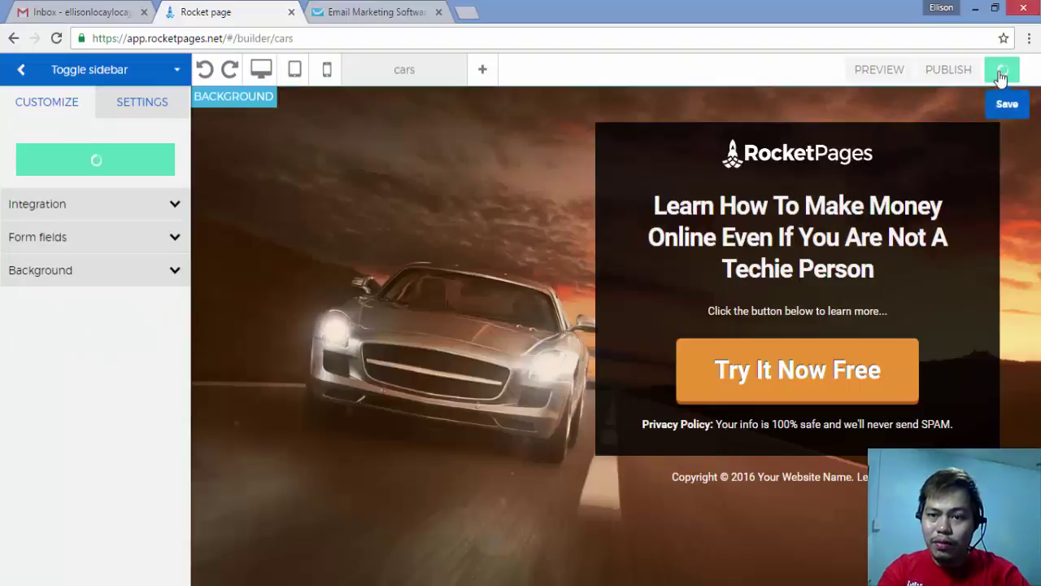
# Step: Publish the page to the RocketPages subdomain with slug 'cars' and view it live
pyautogui.click(938, 70)
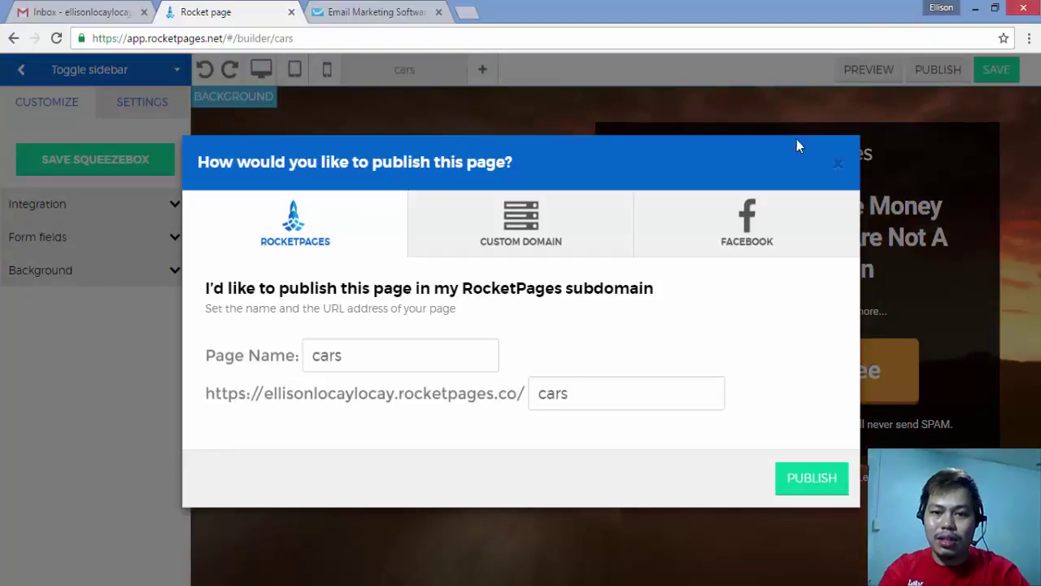
pyautogui.click(545, 236)
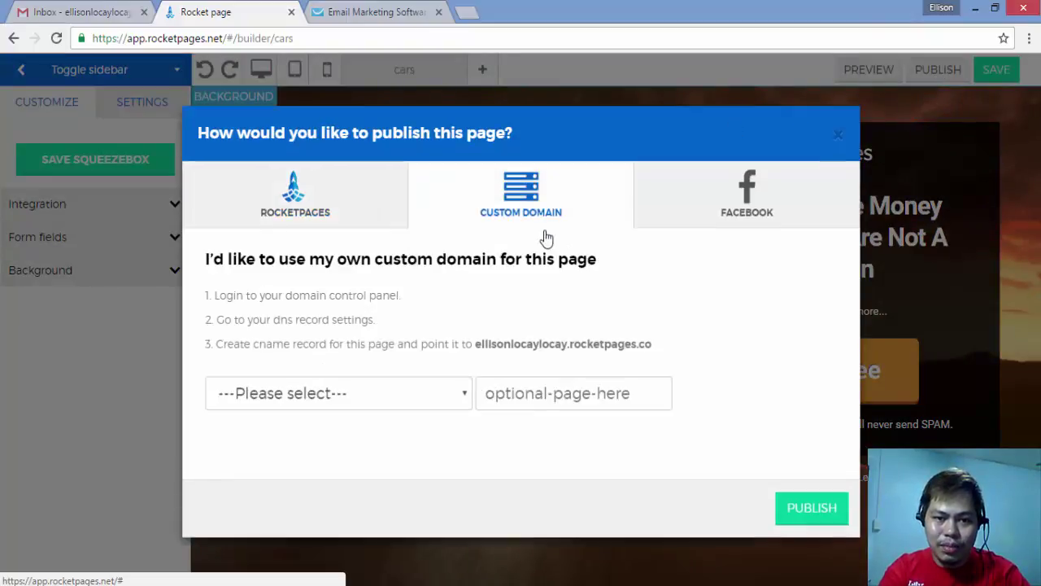
pyautogui.click(379, 218)
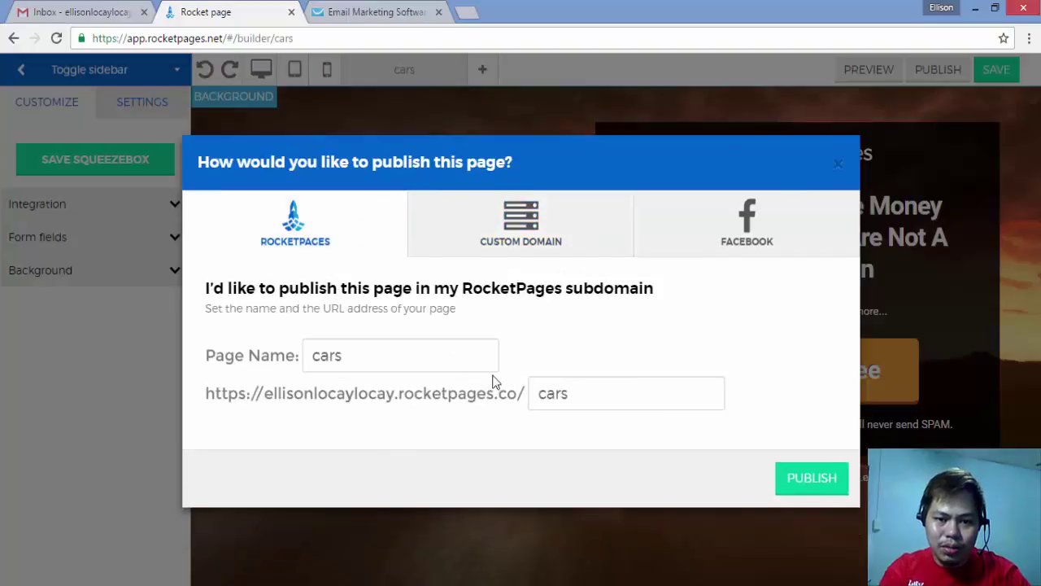
pyautogui.click(603, 395)
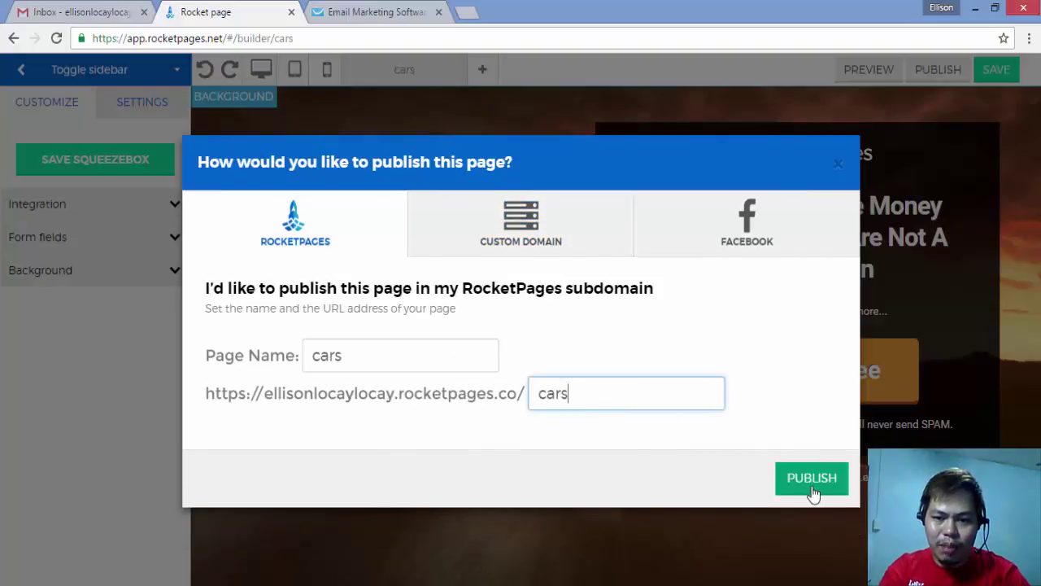
pyautogui.click(812, 493)
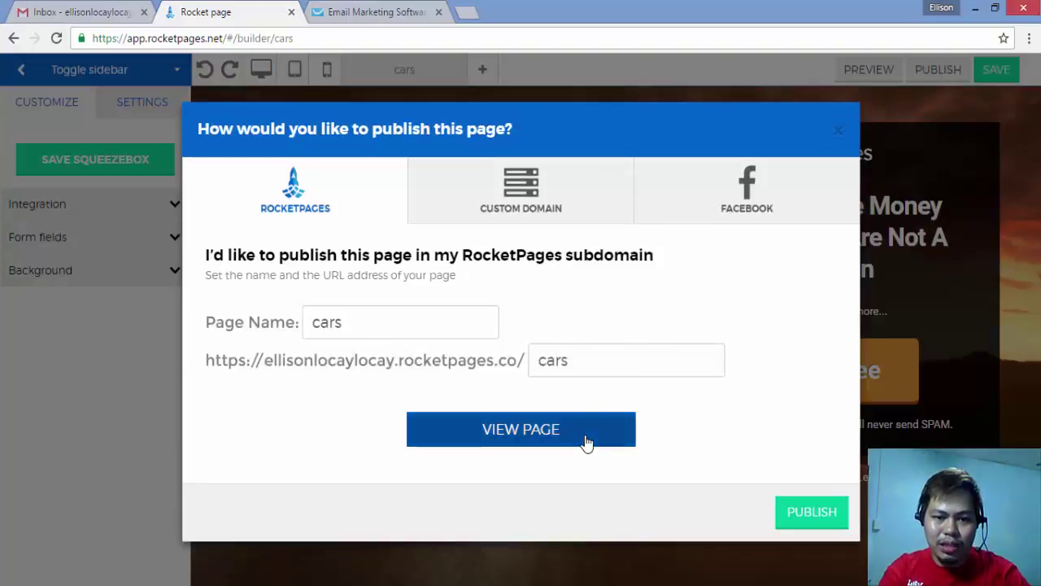
pyautogui.click(585, 442)
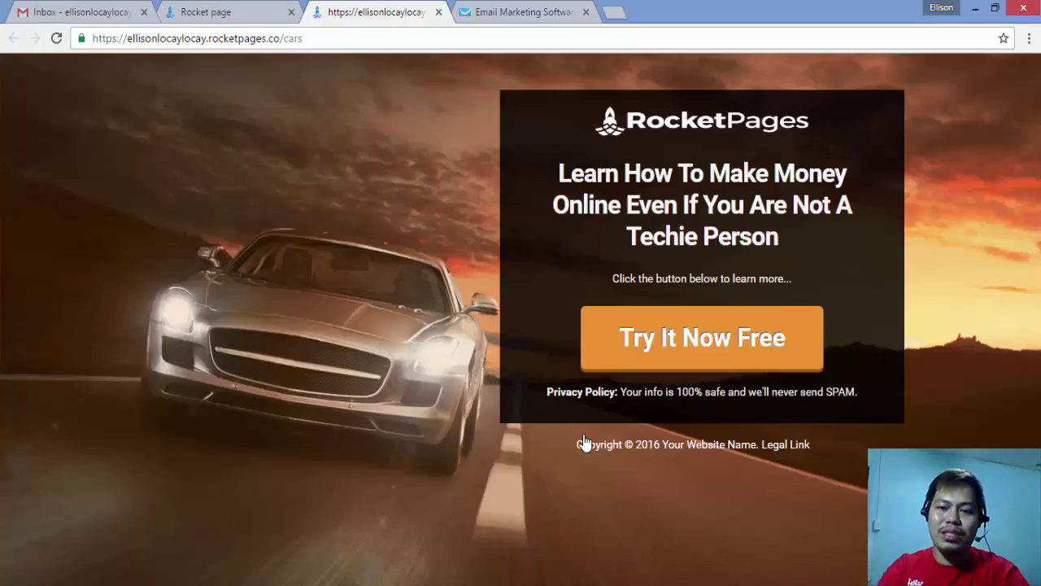
# Step: Check that Try It Now Free opens the Name and Email popup, then close the publish dialog in the builder
pyautogui.click(696, 343)
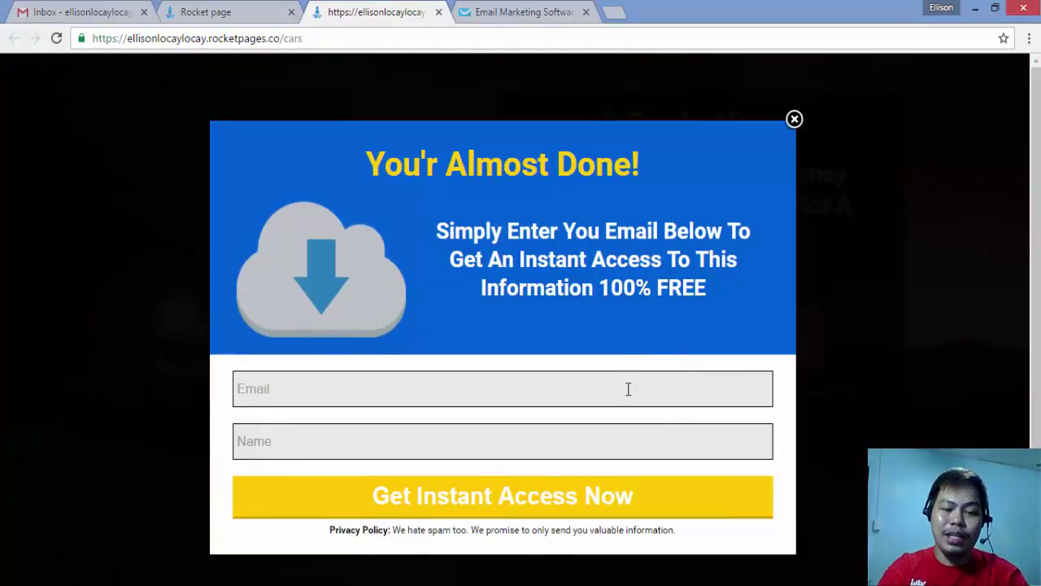
pyautogui.click(624, 438)
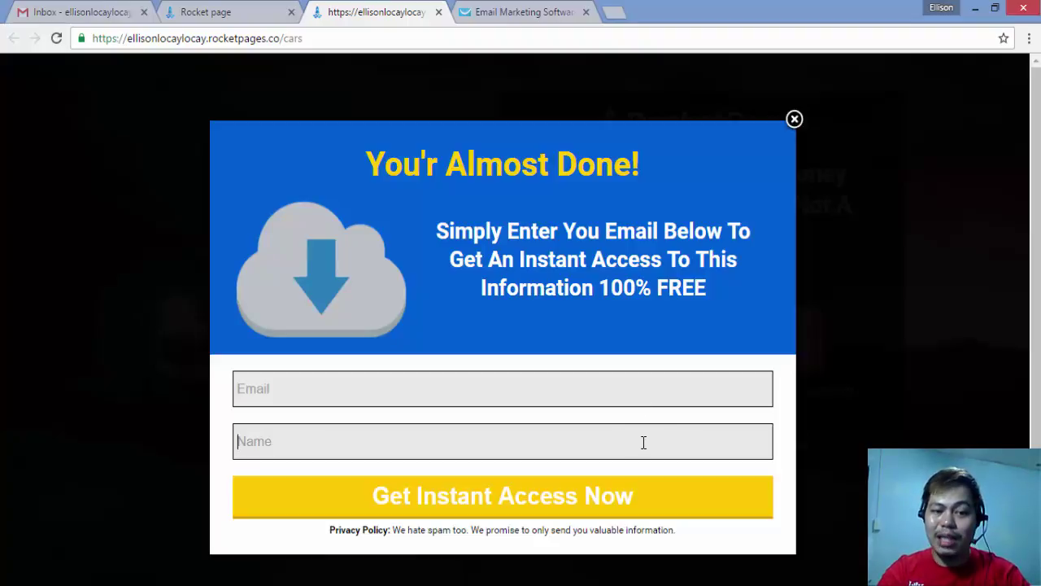
pyautogui.click(665, 396)
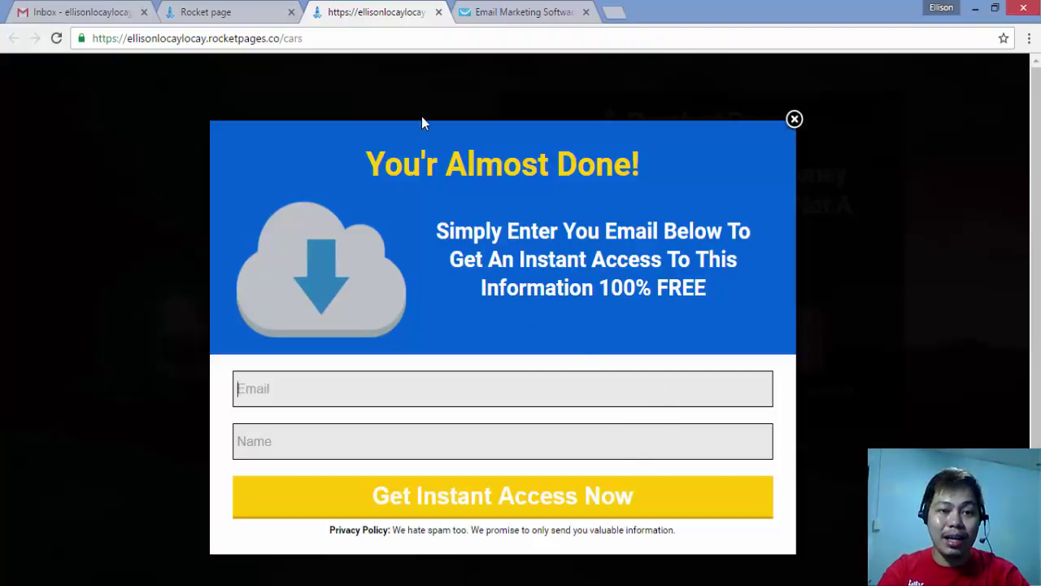
pyautogui.click(219, 10)
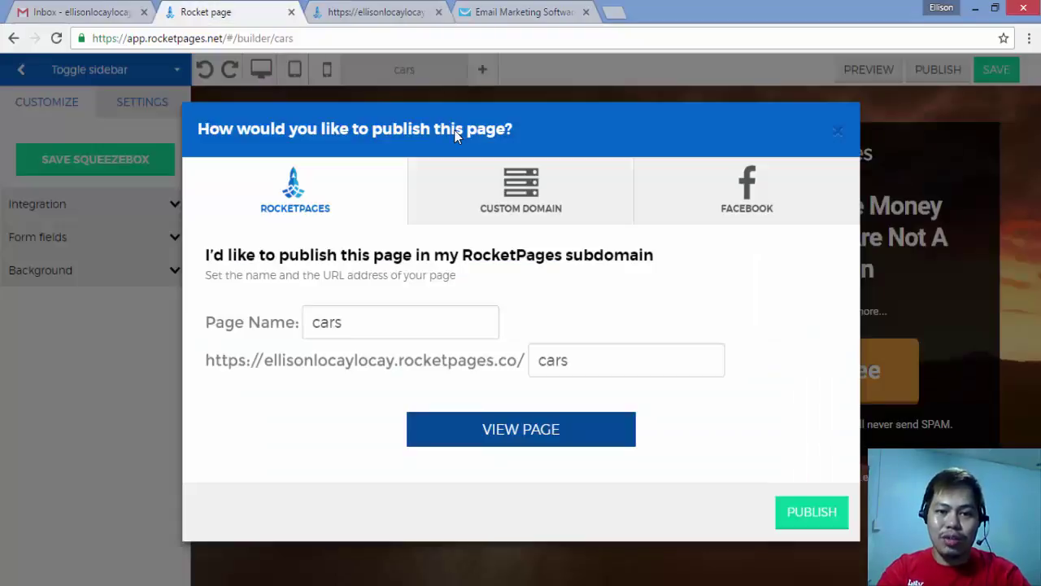
pyautogui.click(841, 133)
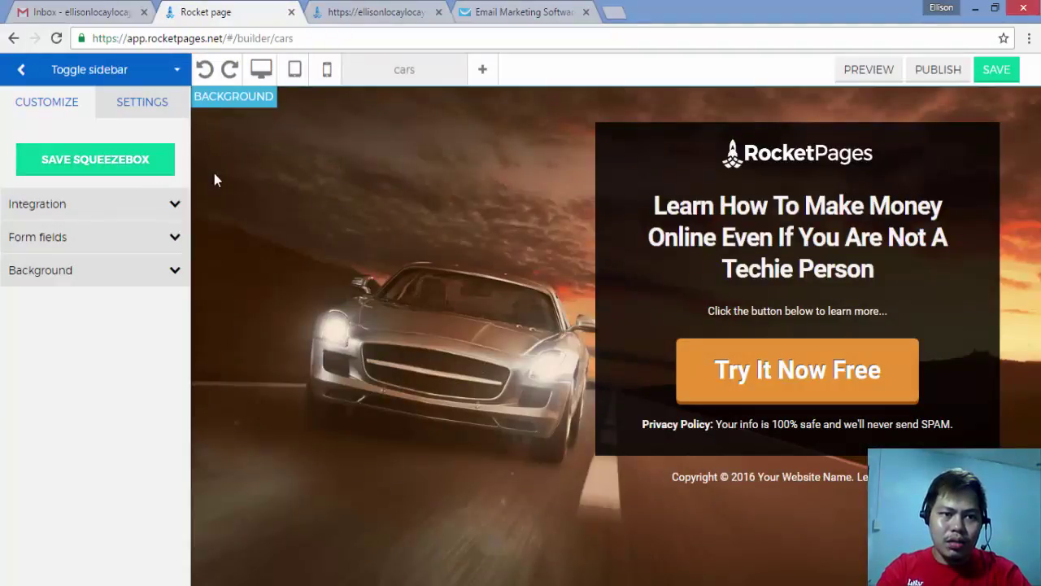
# Step: In Settings > Thank You Page, review the URL option, then list the New-page templates
pyautogui.click(161, 118)
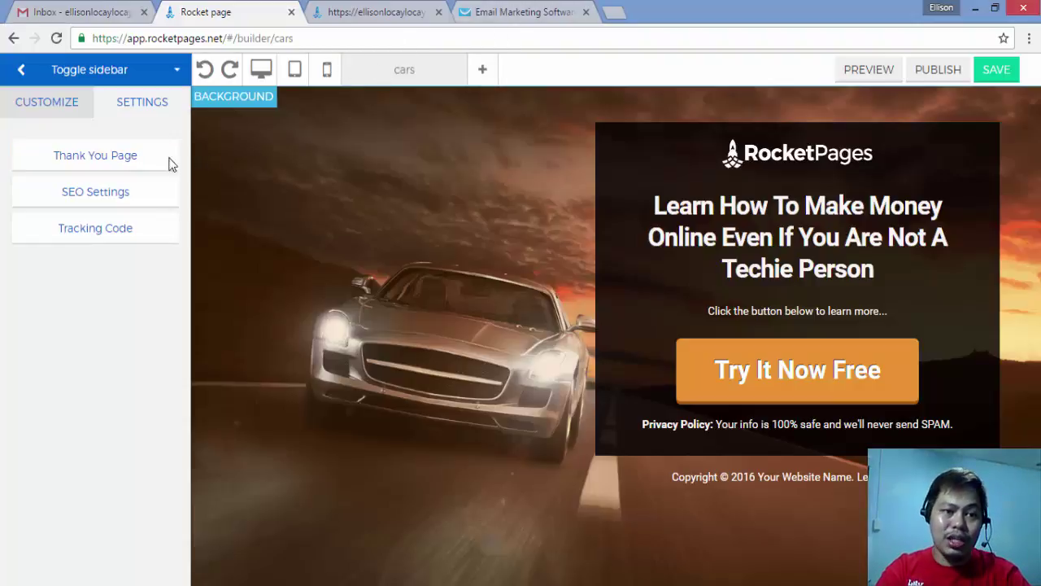
pyautogui.click(124, 169)
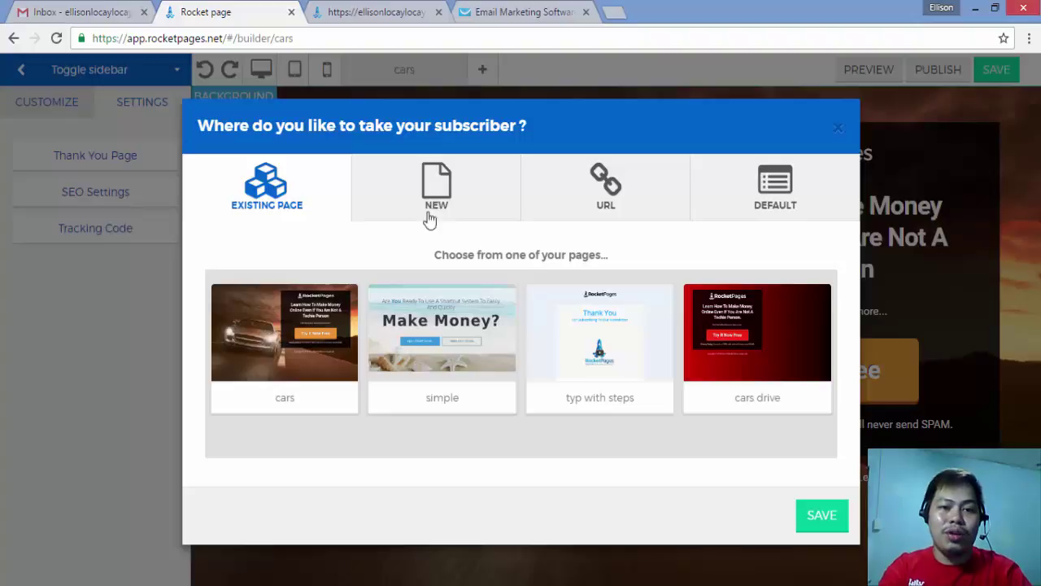
pyautogui.click(592, 203)
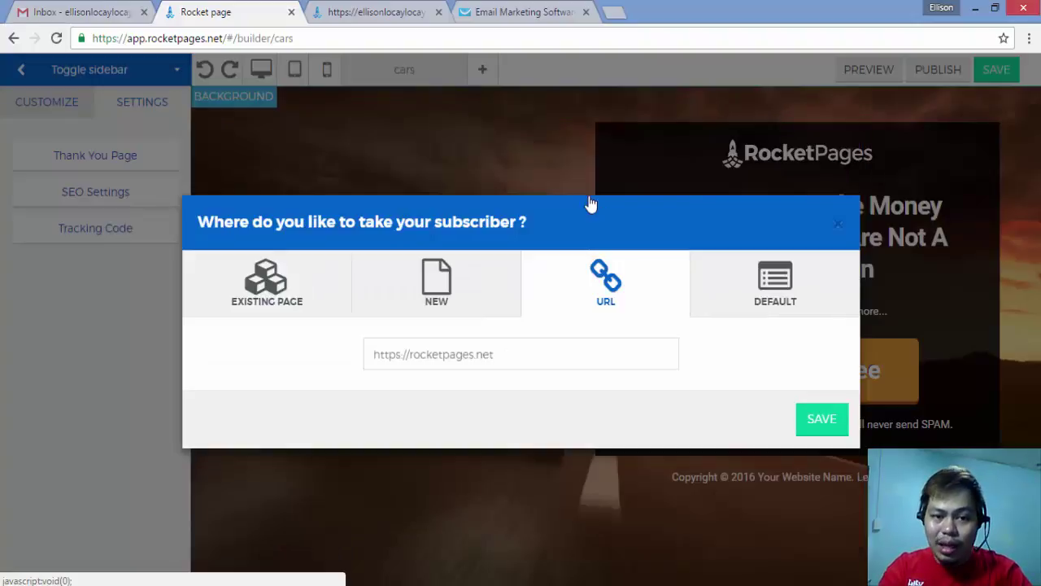
pyautogui.click(487, 354)
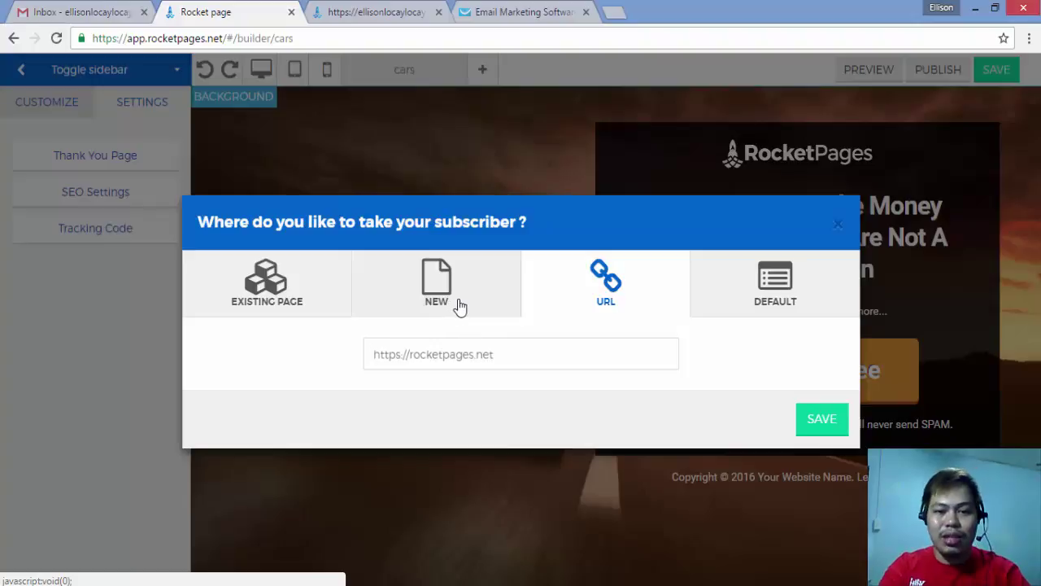
pyautogui.click(460, 306)
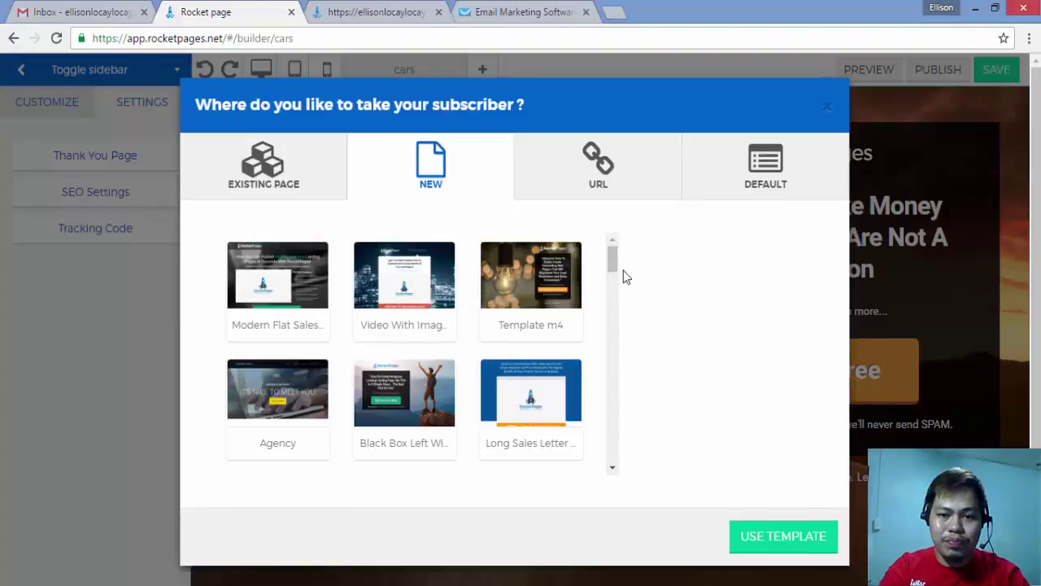
# Step: Build the thank-you page from the 'Thank You With Video' template
pyautogui.moveTo(616, 266); pyautogui.dragTo(606, 330)
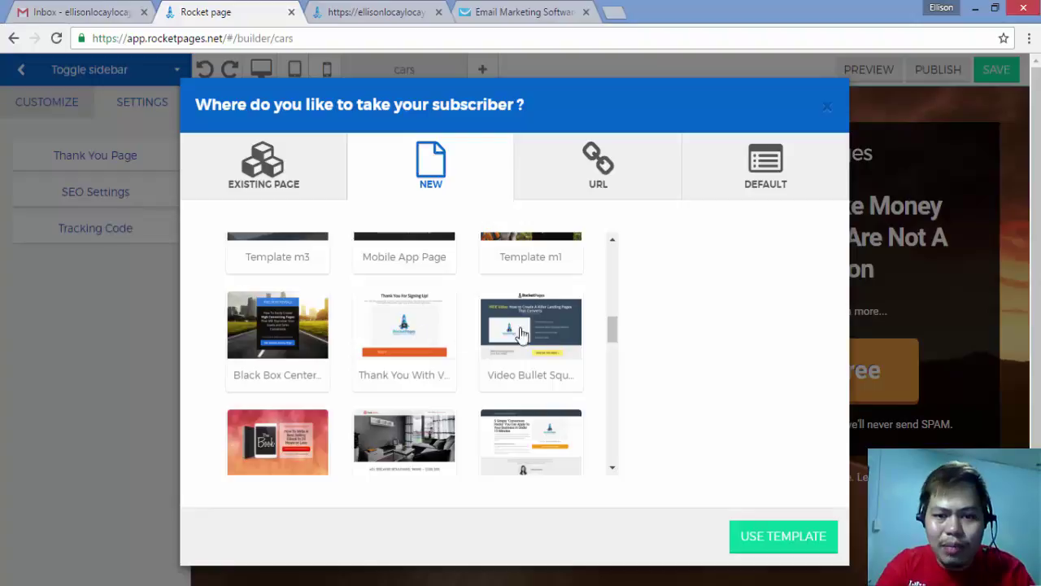
pyautogui.moveTo(611, 328); pyautogui.dragTo(612, 343)
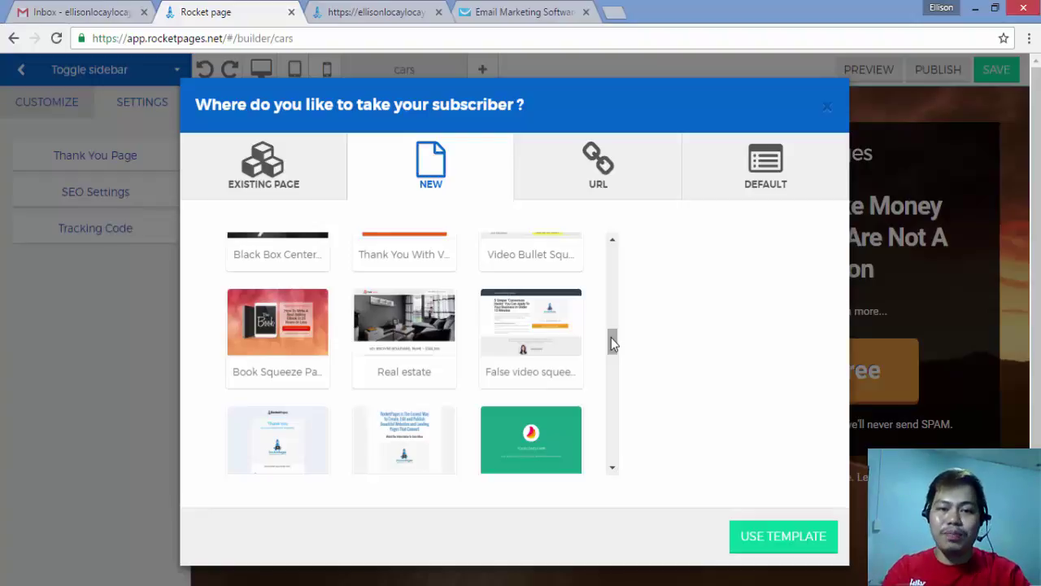
pyautogui.moveTo(611, 337); pyautogui.dragTo(611, 329)
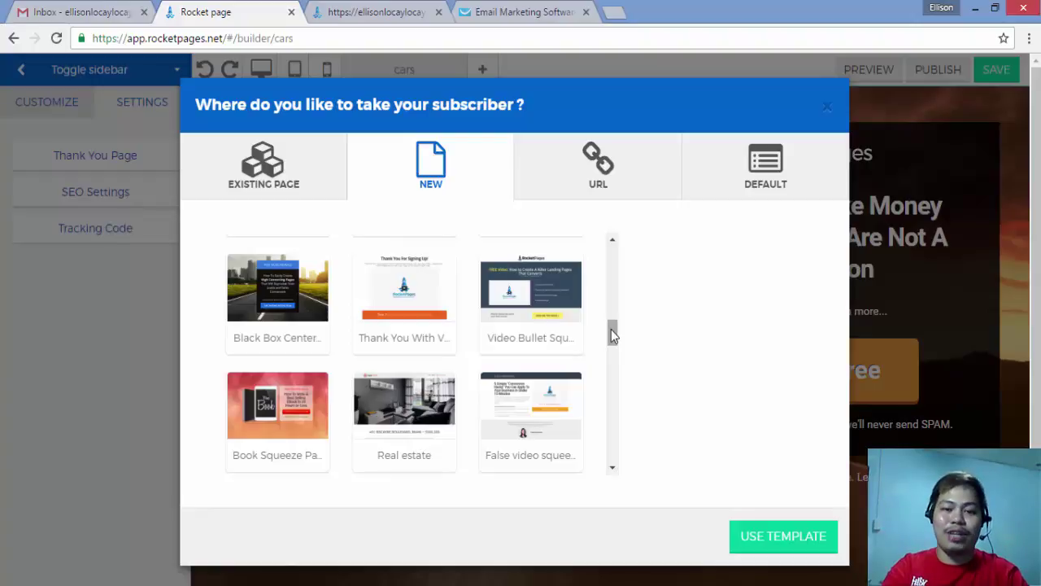
pyautogui.scroll(1, 612, 331)
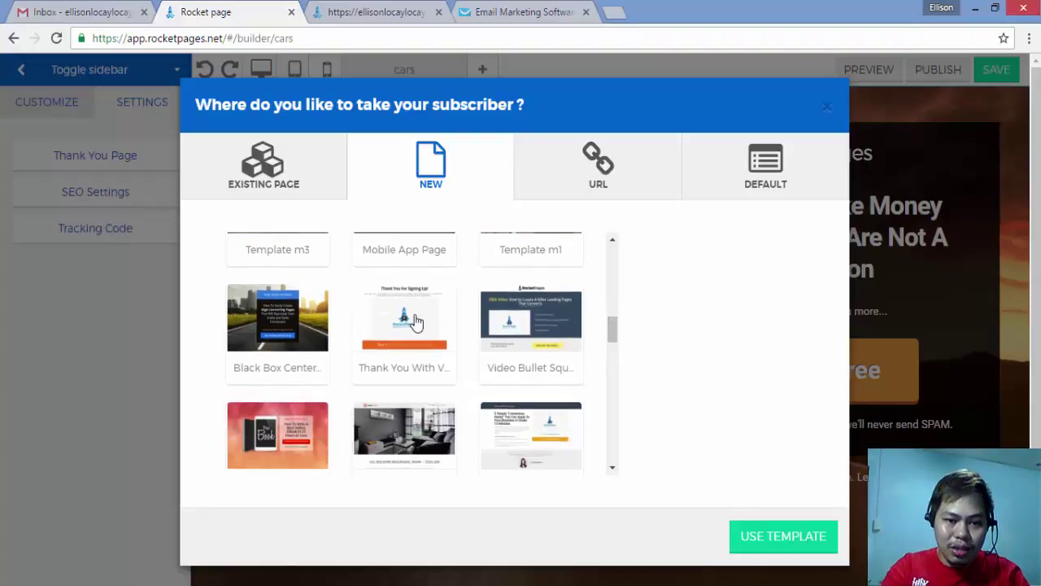
pyautogui.click(410, 336)
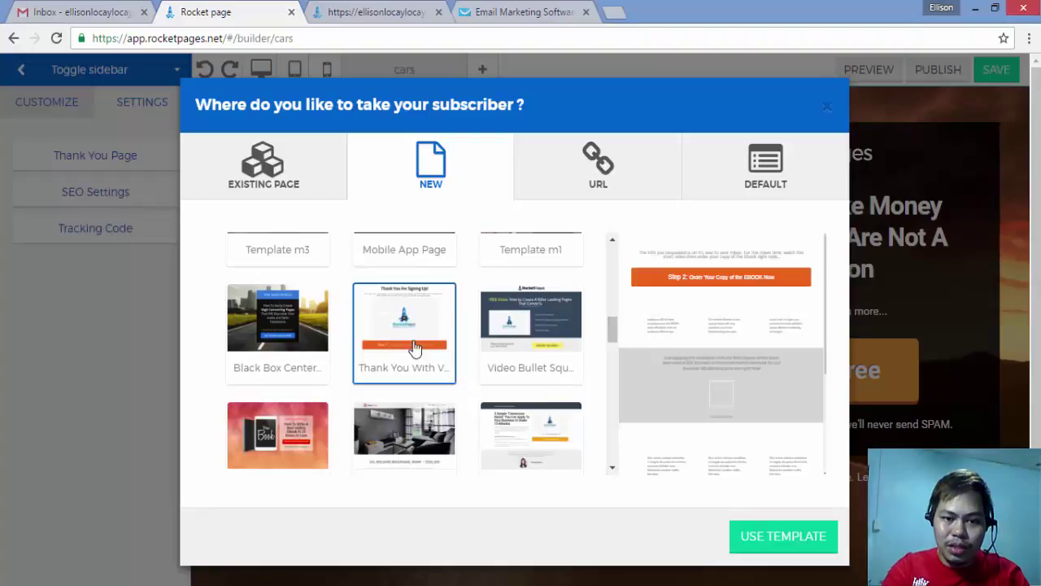
pyautogui.click(755, 538)
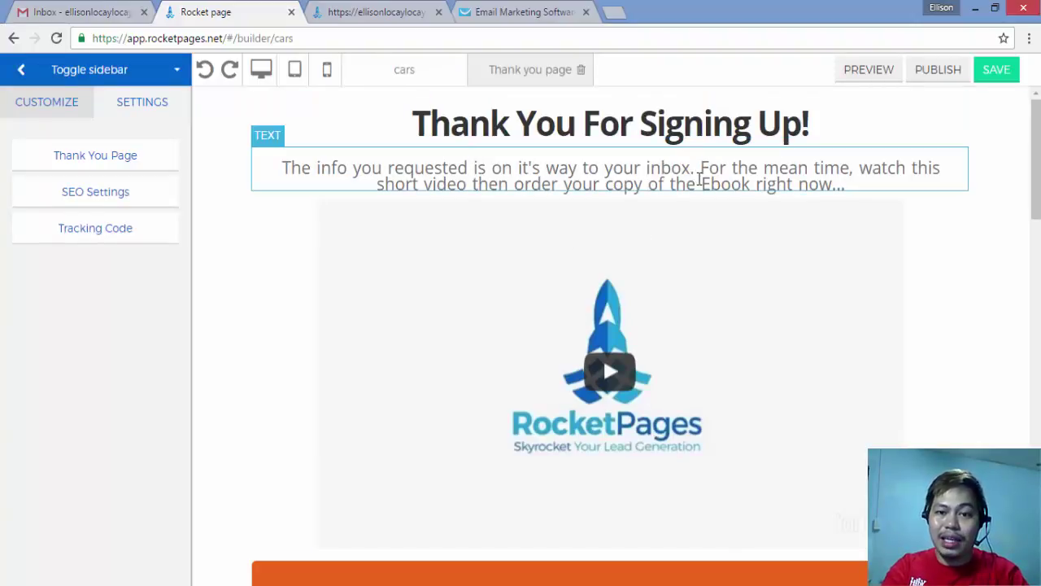
# Step: Glance at the live page, then select the thank-you page's YouTube video to show its attributes
pyautogui.click(387, 13)
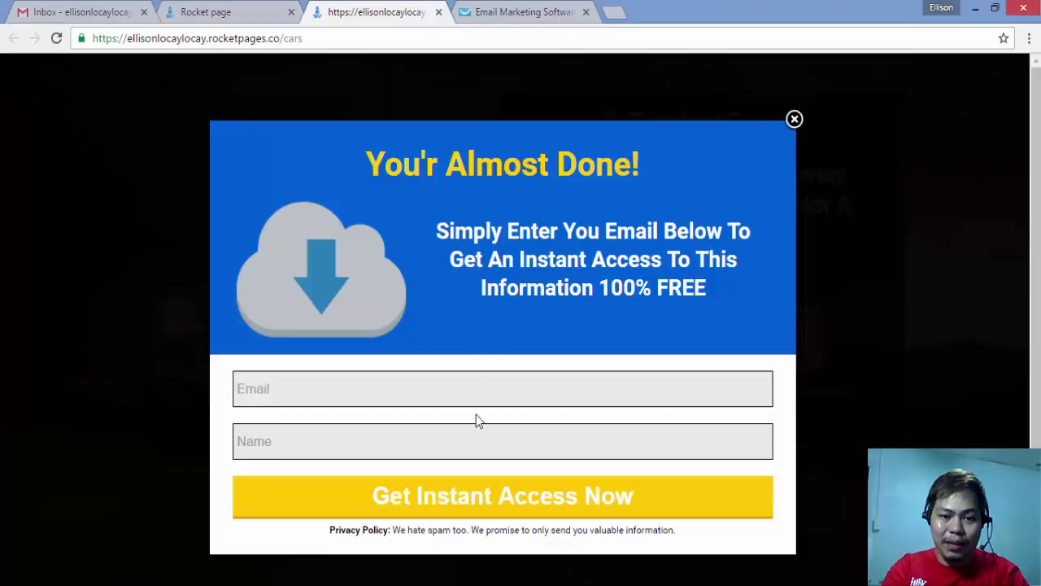
pyautogui.click(254, 13)
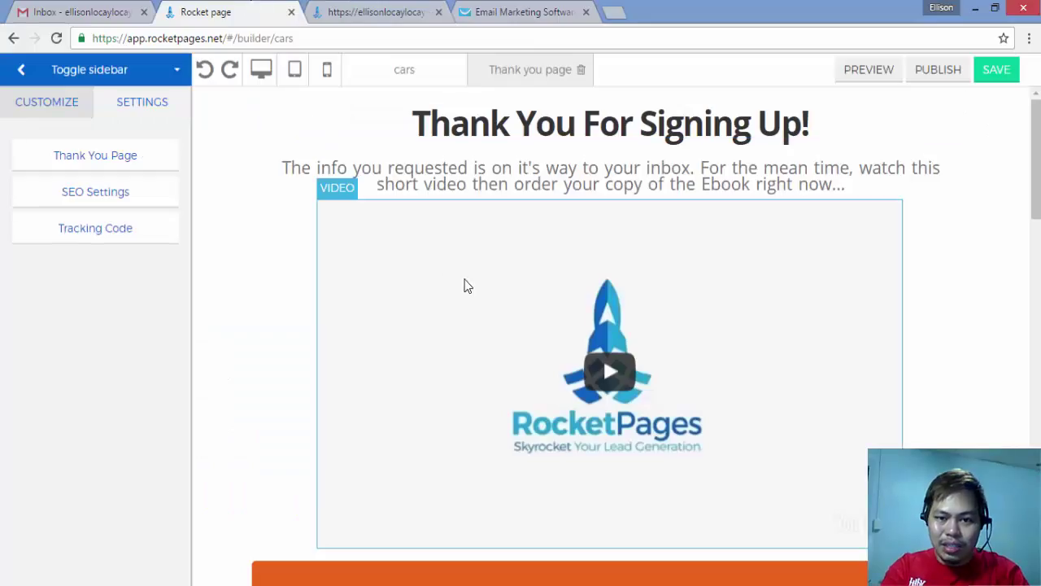
pyautogui.click(534, 315)
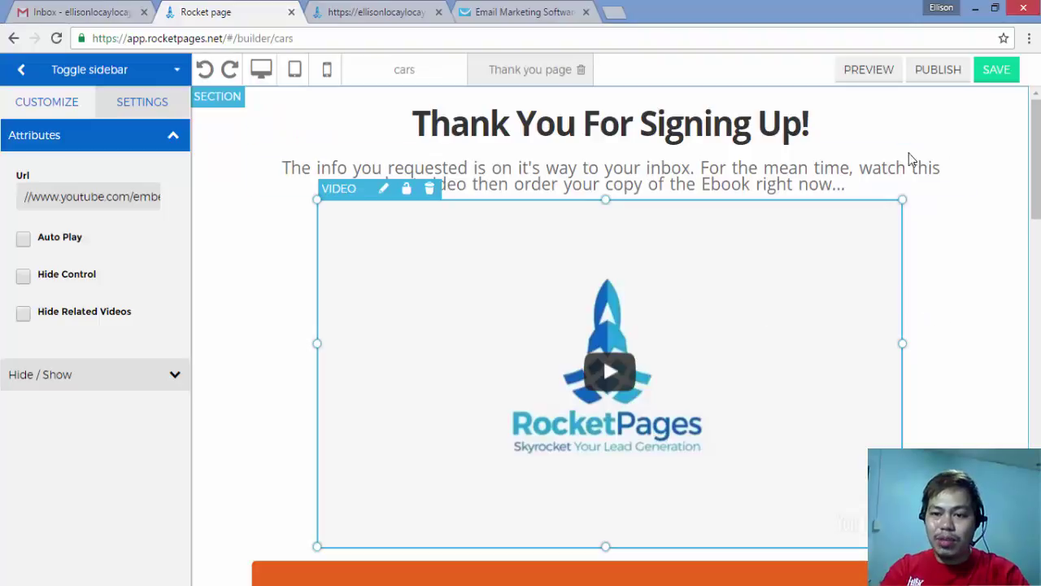
# Step: Review the thank-you page's video and 'Step 2: Order Your Copy' banner, and save it
pyautogui.scroll(-3, 987, 289)
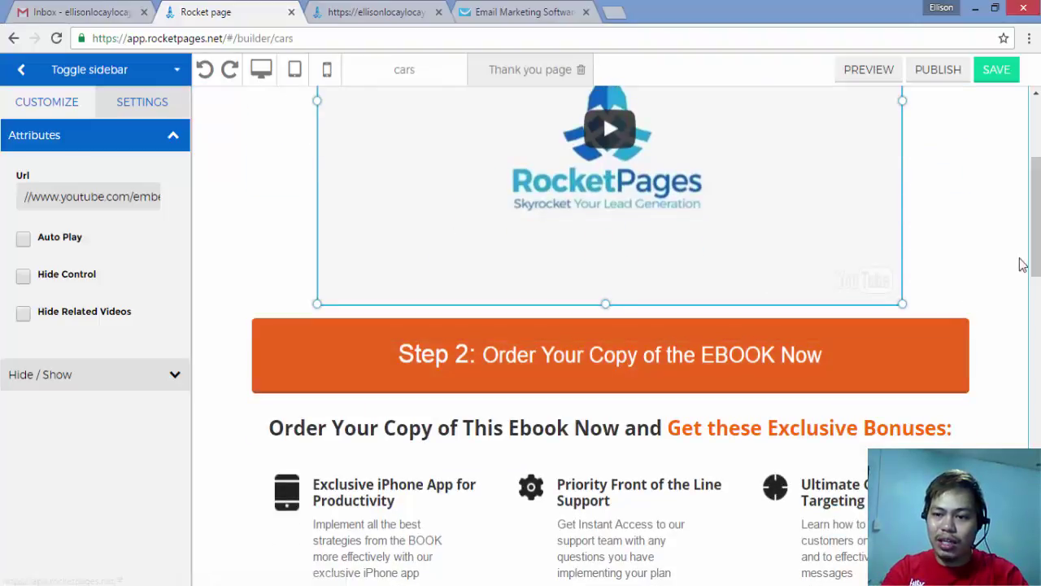
pyautogui.moveTo(1037, 242); pyautogui.dragTo(1036, 183)
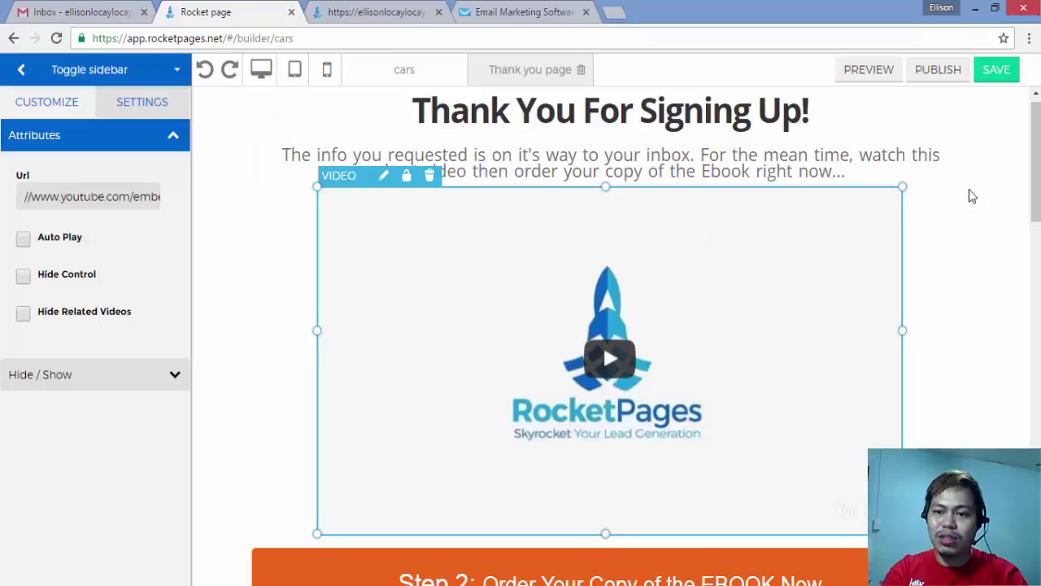
pyautogui.moveTo(1035, 169); pyautogui.dragTo(1036, 197)
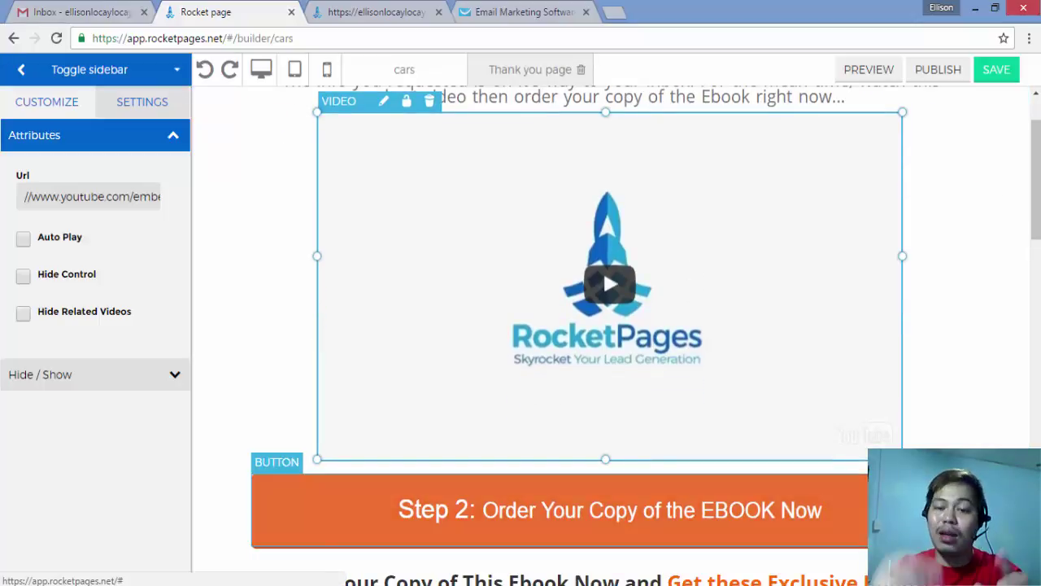
pyautogui.click(996, 69)
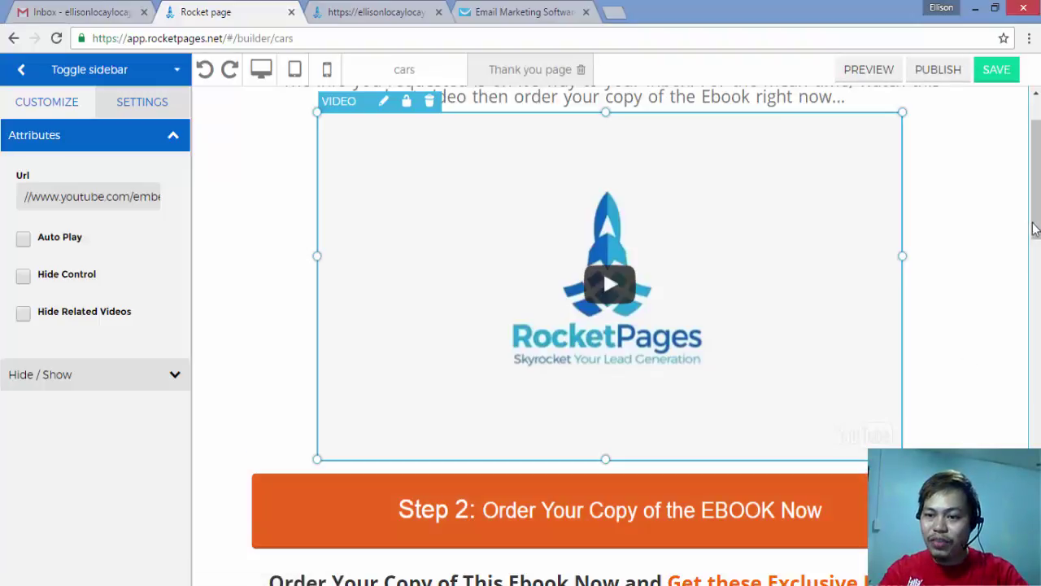
pyautogui.moveTo(1033, 225); pyautogui.dragTo(1038, 211)
pyautogui.scroll(1, 1037, 211)
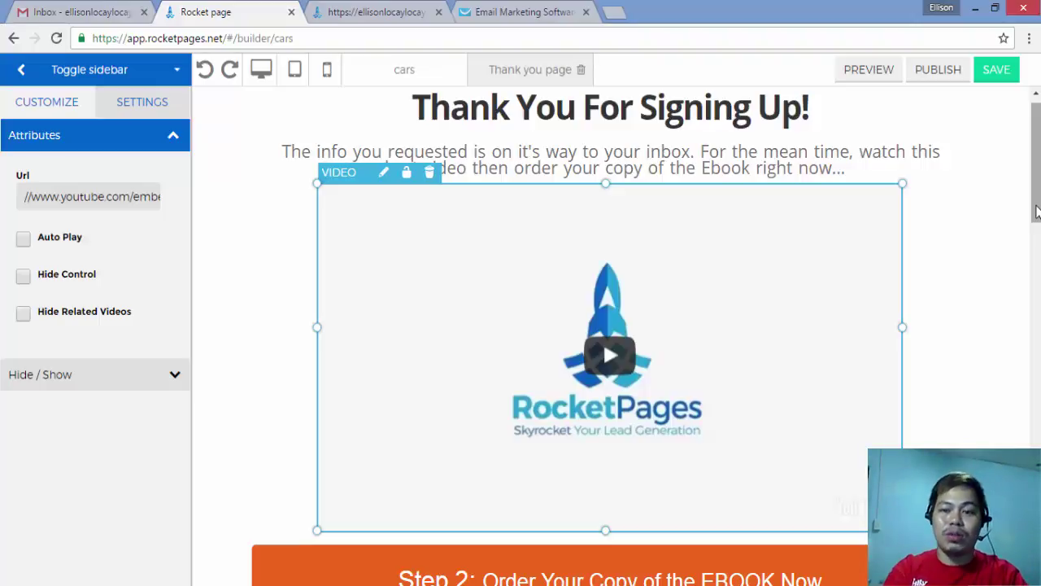
pyautogui.moveTo(1037, 212); pyautogui.dragTo(1035, 233)
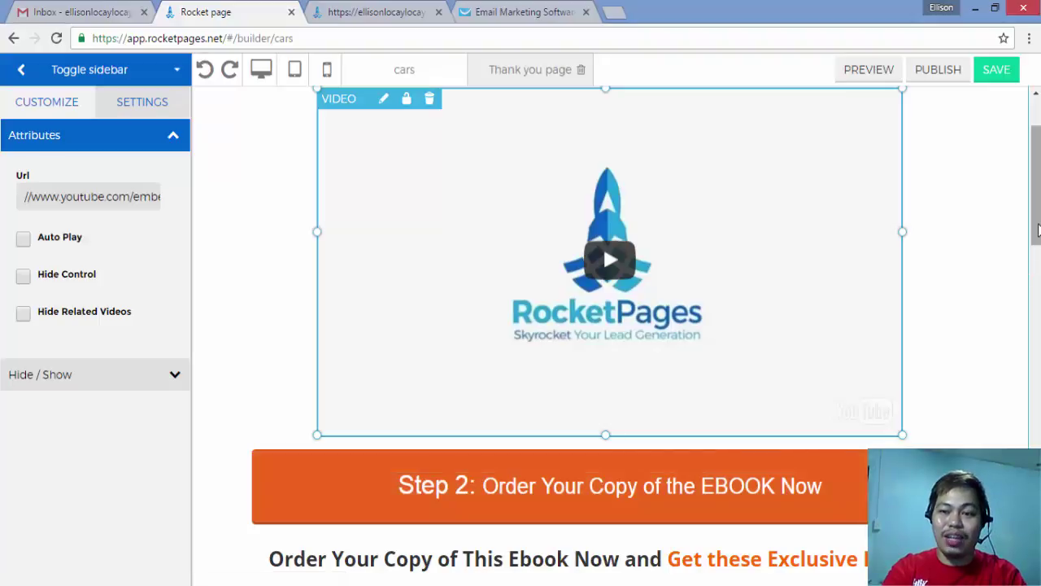
pyautogui.scroll(2, 1038, 197)
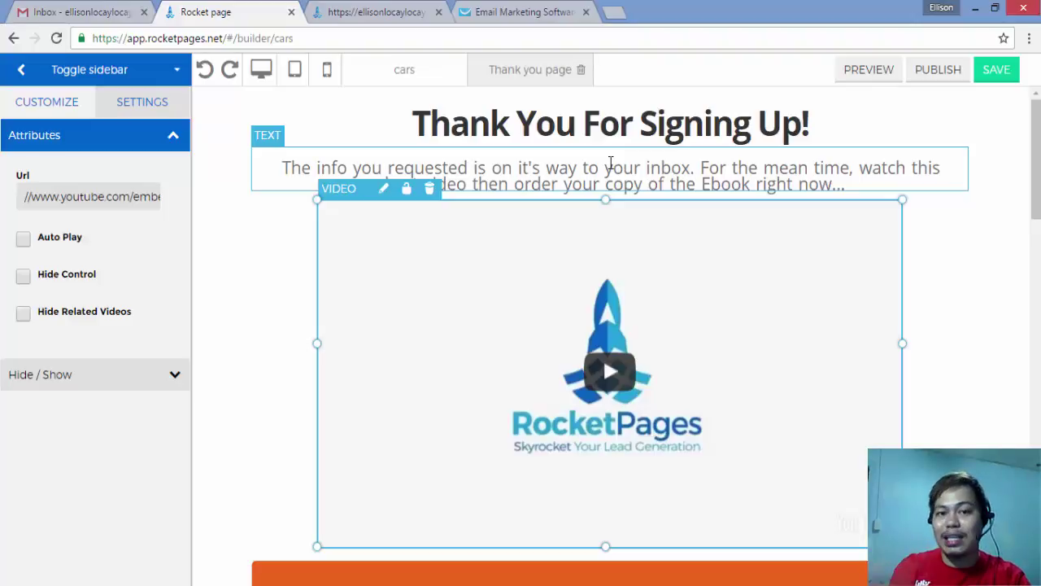
pyautogui.click(378, 12)
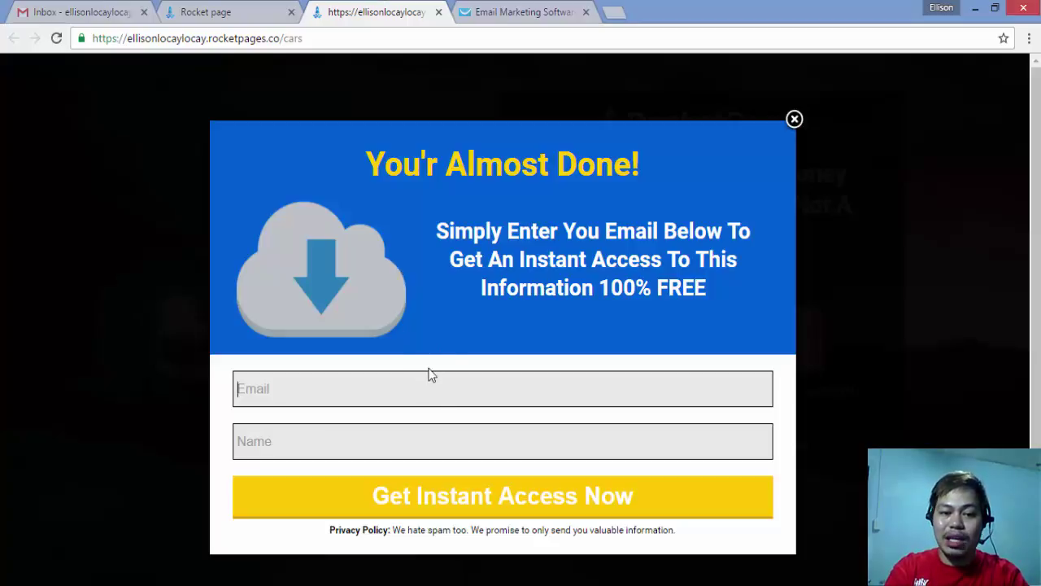
pyautogui.click(277, 10)
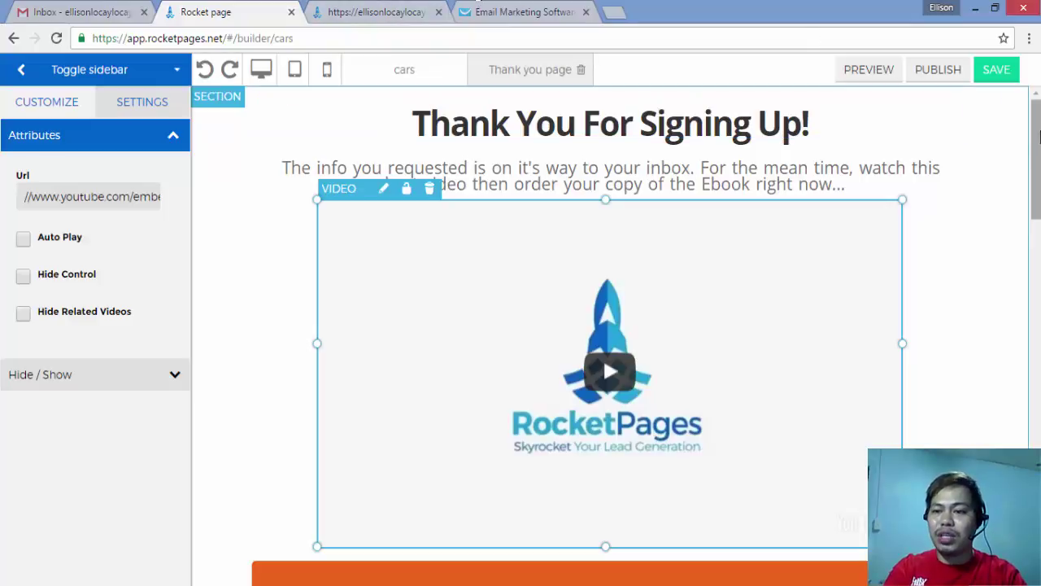
pyautogui.moveTo(1039, 137)
pyautogui.mouseDown()
pyautogui.moveTo(1039, 220)
pyautogui.moveTo(1039, 139)
pyautogui.mouseUp()
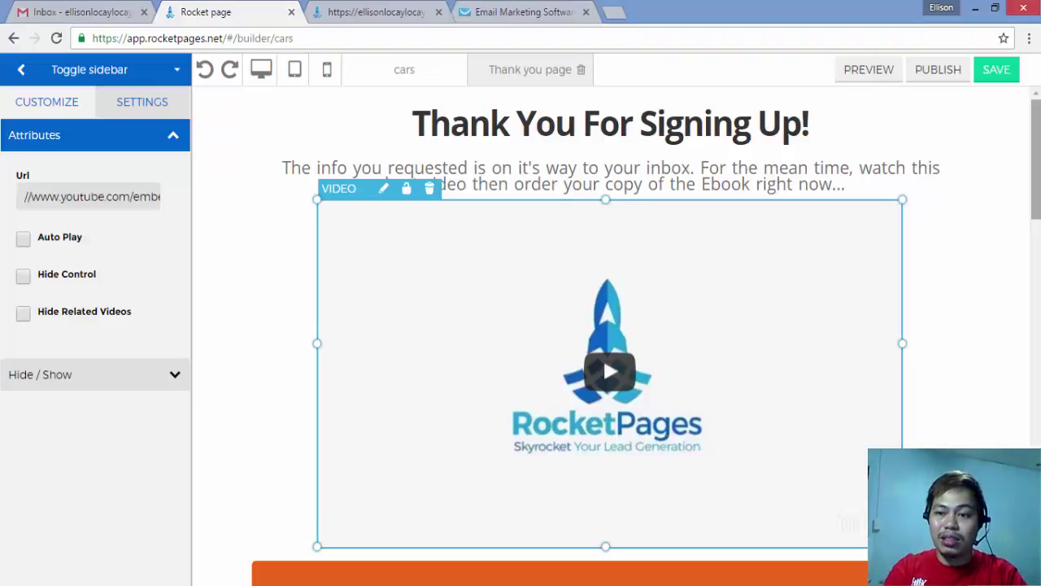
pyautogui.scroll(-2, 1039, 162)
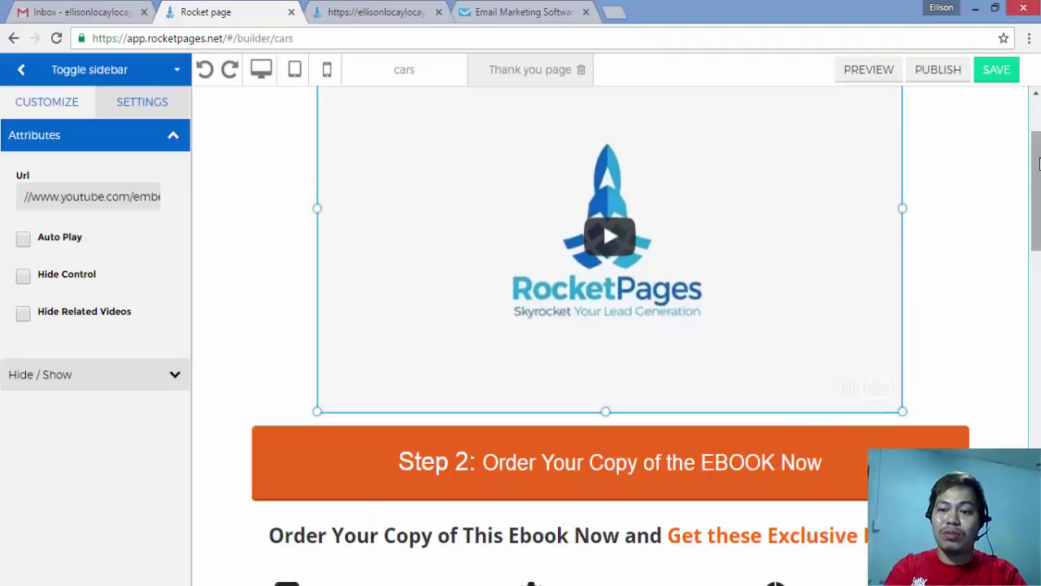
pyautogui.scroll(2, 1039, 162)
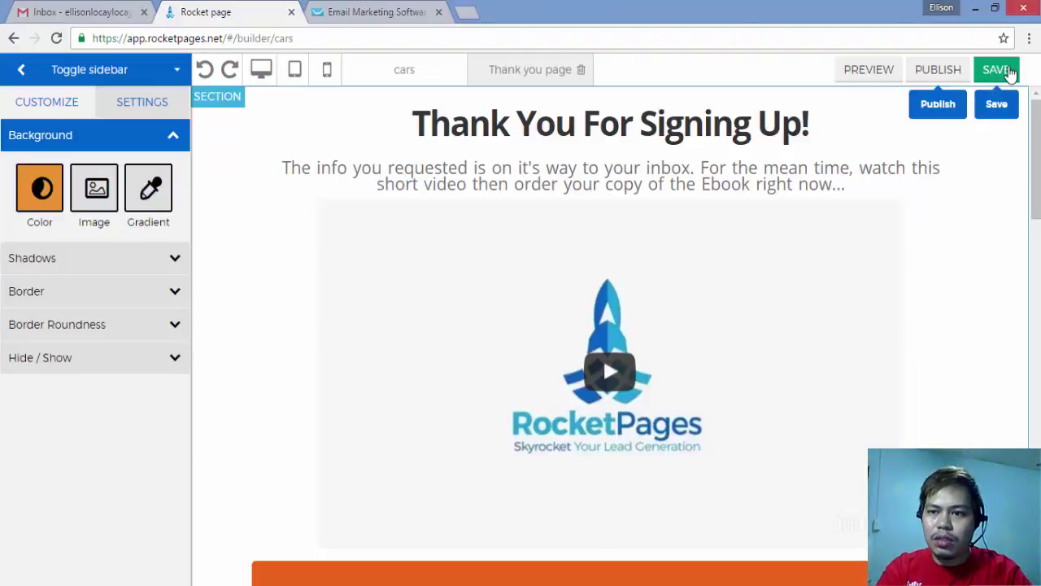
# Step: Save the cars page, republish it to the RocketPages subdomain, and view it live
pyautogui.click(1007, 70)
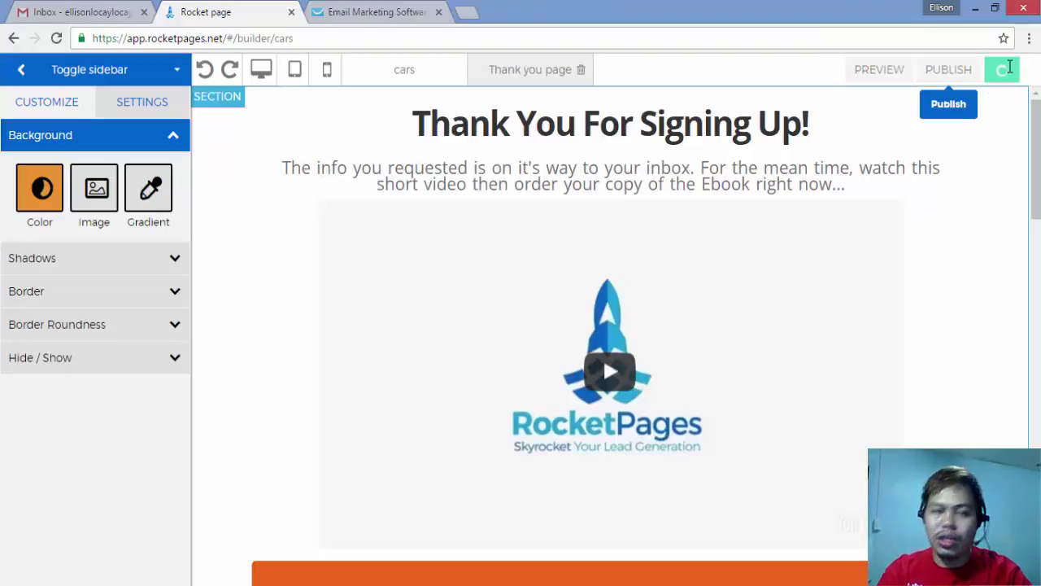
pyautogui.click(942, 81)
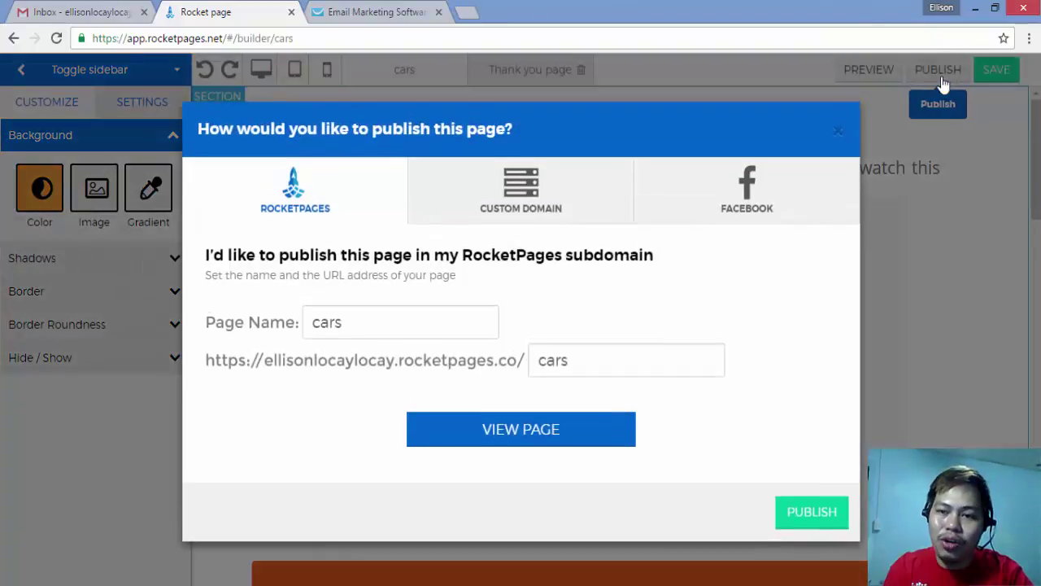
pyautogui.click(811, 512)
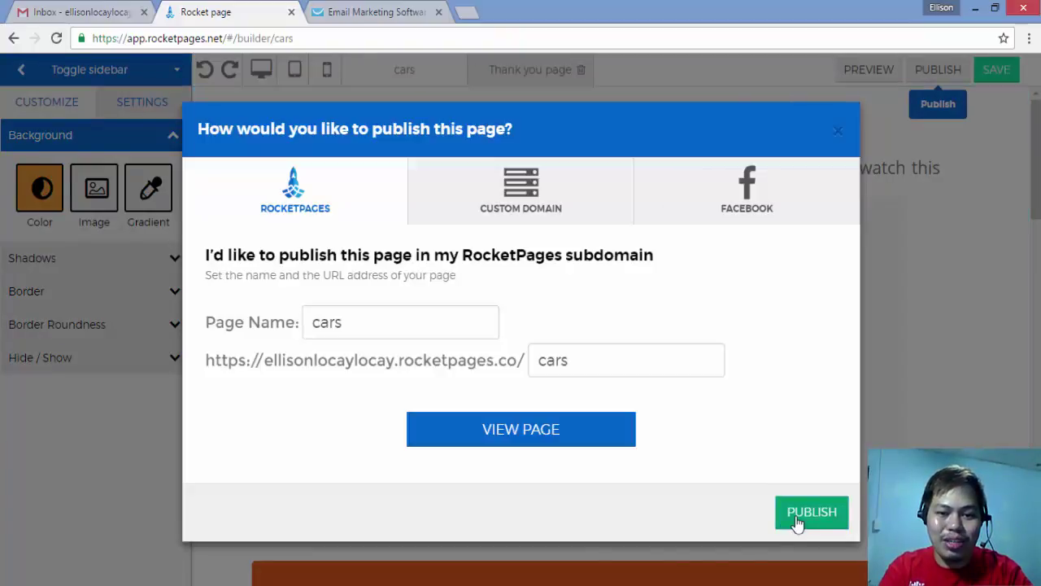
pyautogui.click(610, 444)
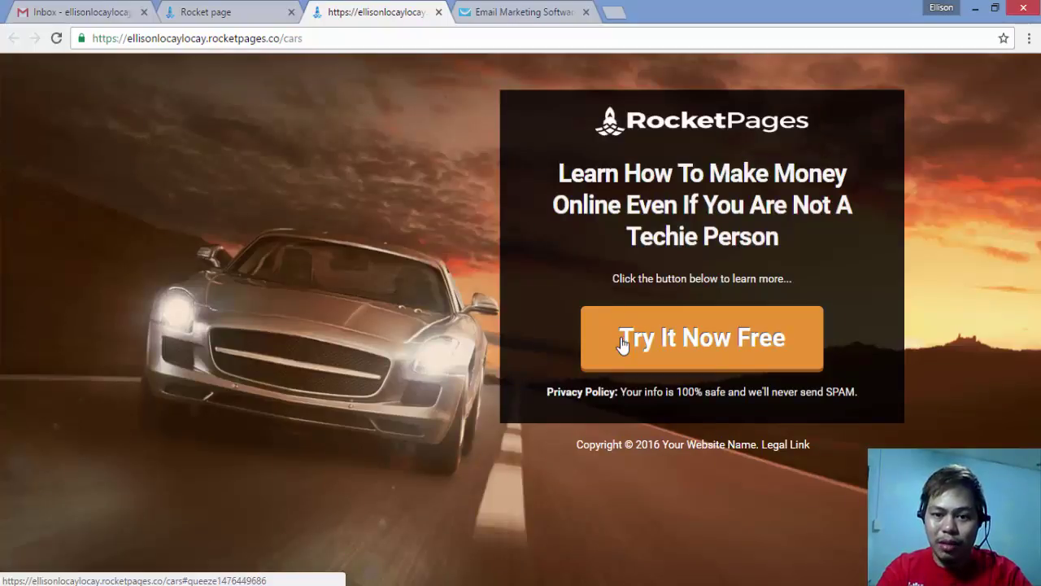
# Step: Submit a test e-mail and name through the live Try It Now Free popup
pyautogui.click(623, 345)
pyautogui.click(613, 403)
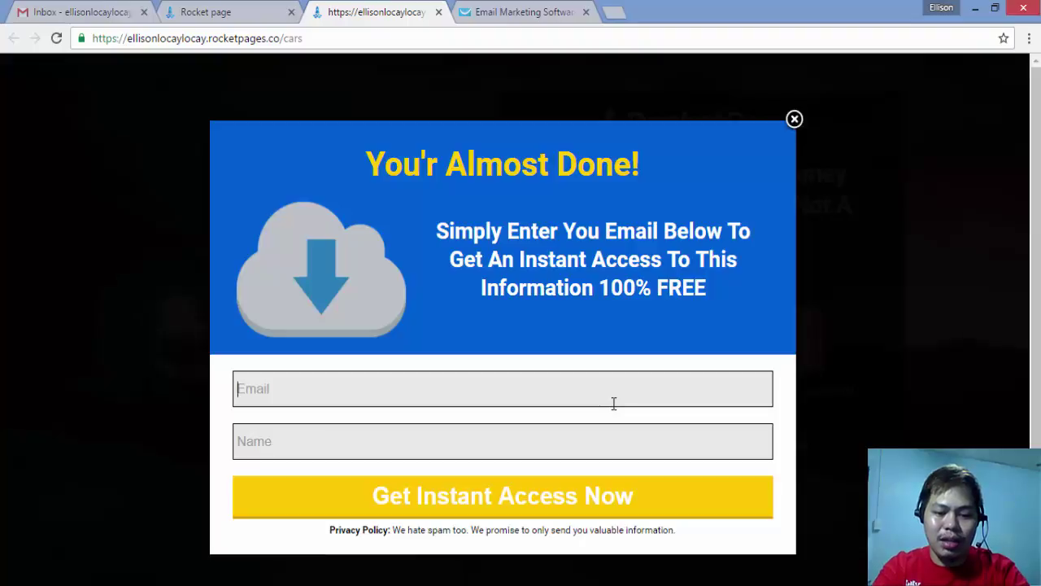
pyautogui.write('e')
pyautogui.press('BackSpace')
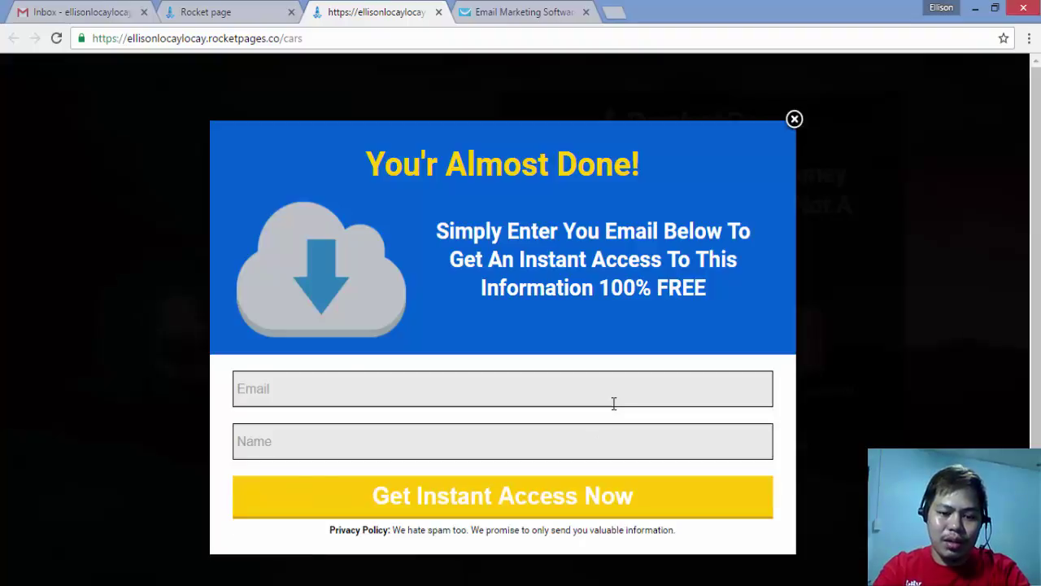
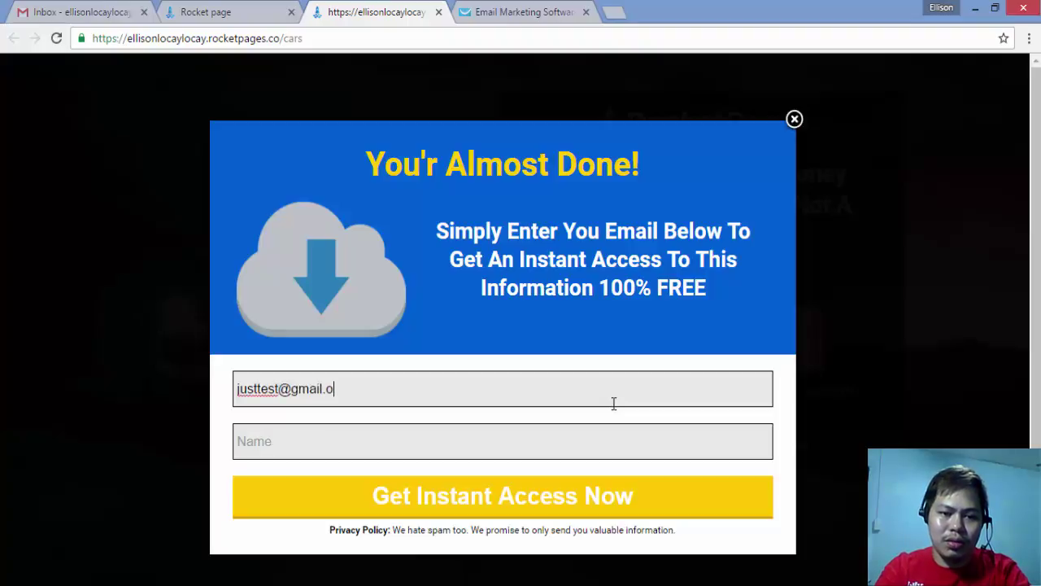
pyautogui.press('Tab')
pyautogui.write('Ellison')
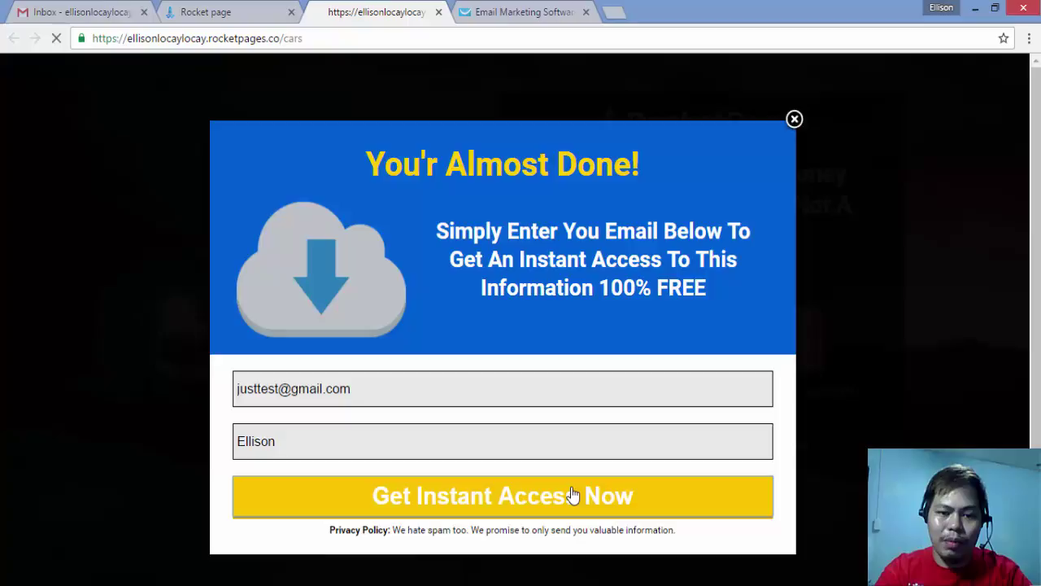
pyautogui.click(573, 494)
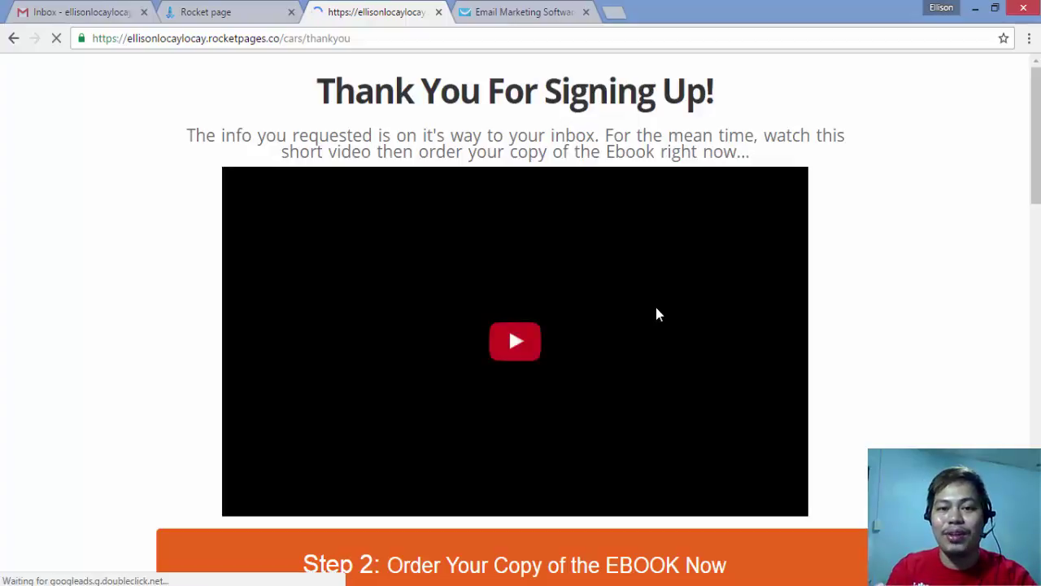
# Step: Return from the publishing options to the cars page builder in mobile preview
pyautogui.click(240, 7)
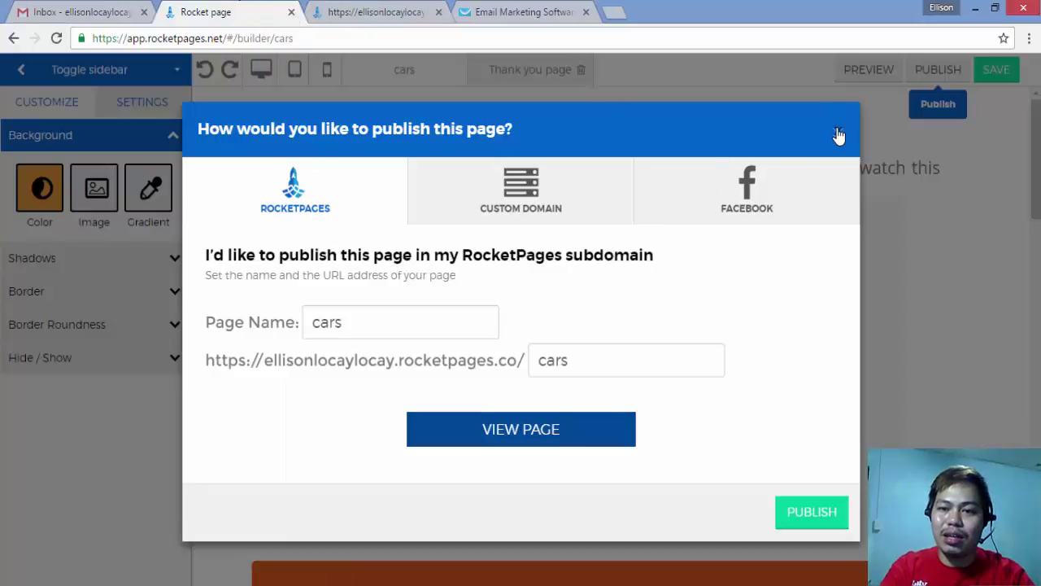
pyautogui.click(839, 135)
pyautogui.click(430, 85)
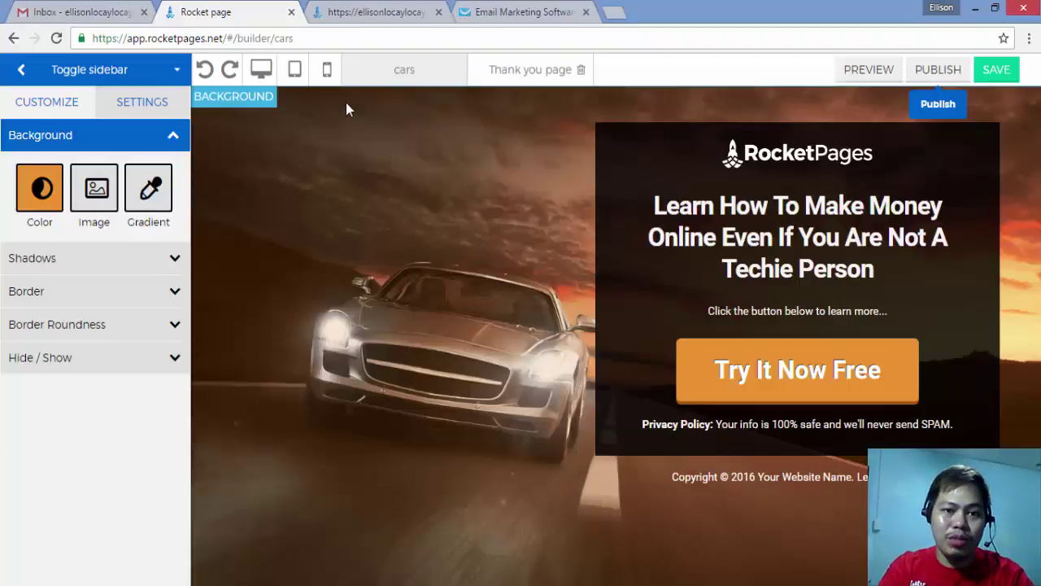
pyautogui.click(295, 70)
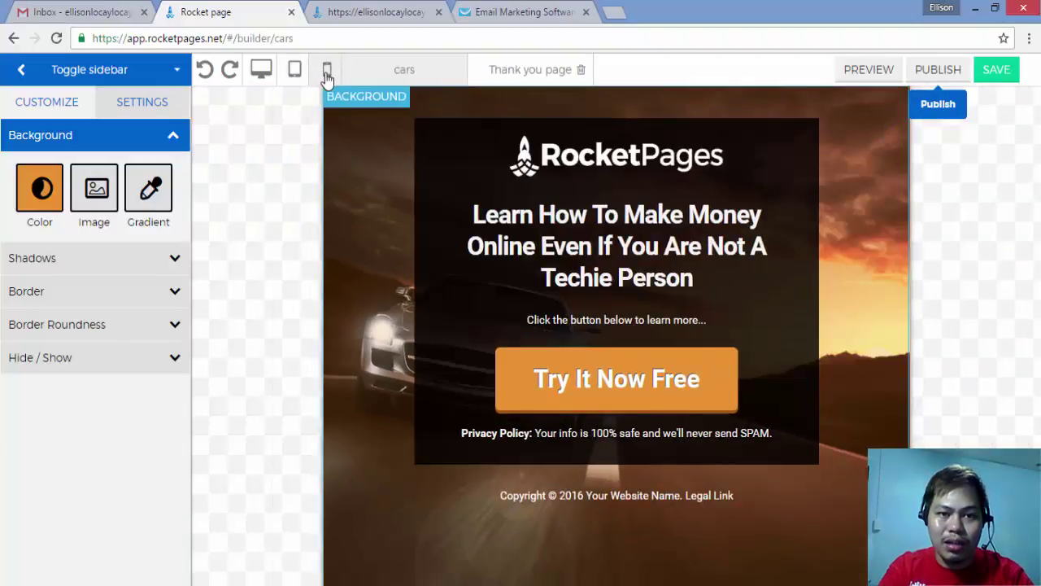
pyautogui.click(327, 70)
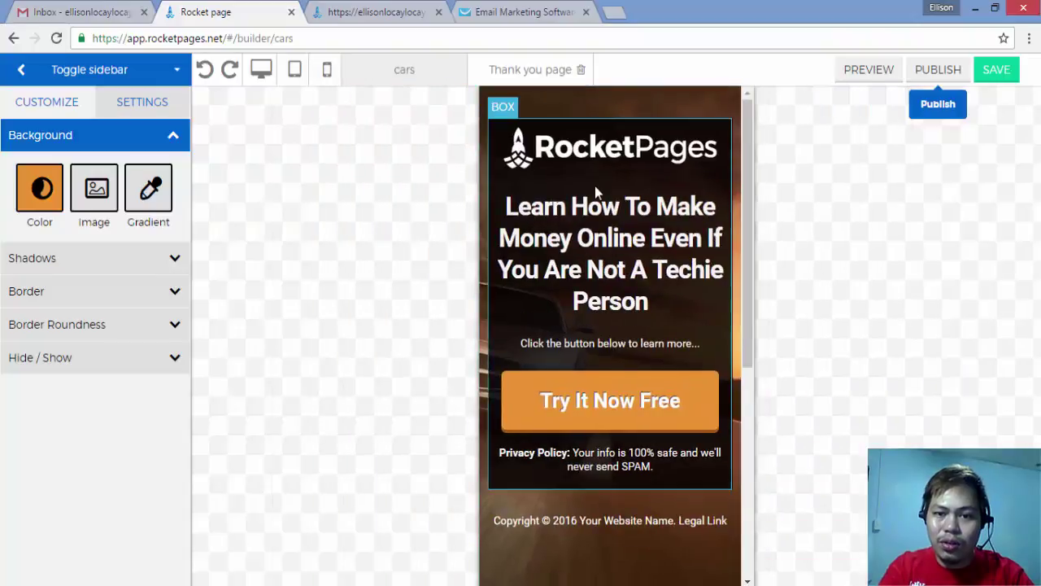
# Step: Shrink the RocketPages logo at the top of the mobile layout
pyautogui.scroll(-1, 746, 217)
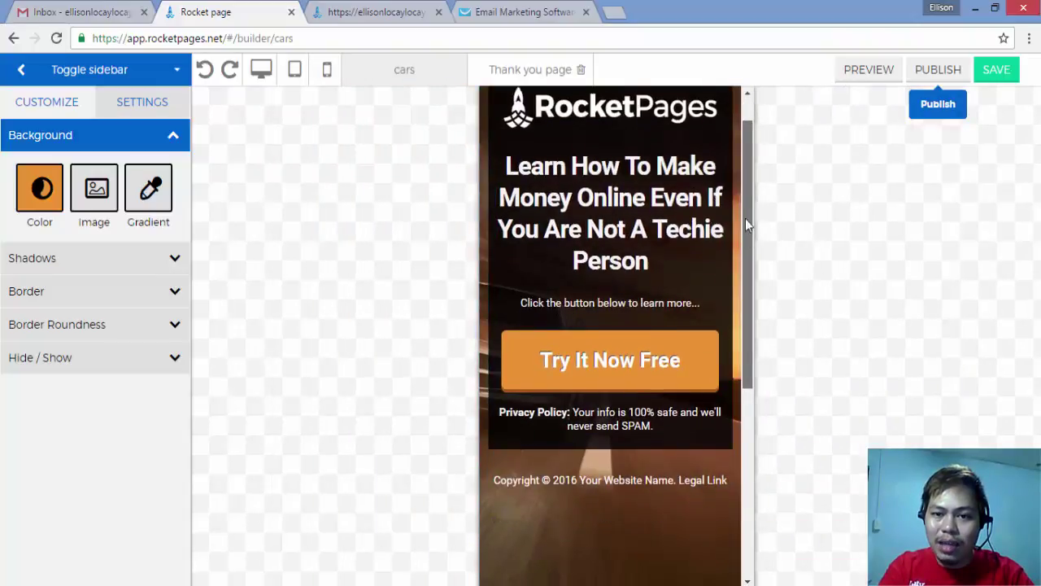
pyautogui.scroll(1, 719, 182)
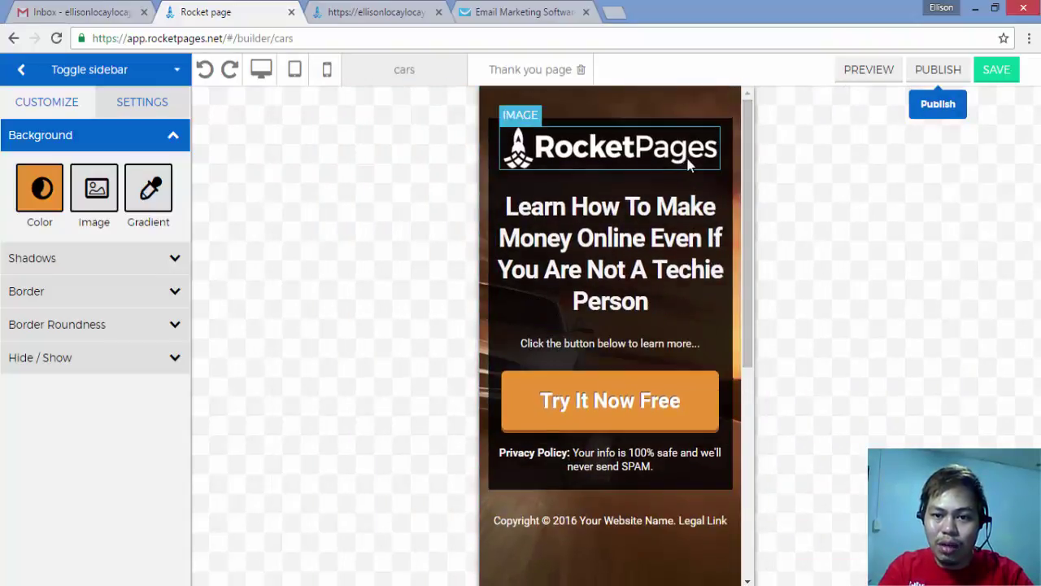
pyautogui.click(690, 165)
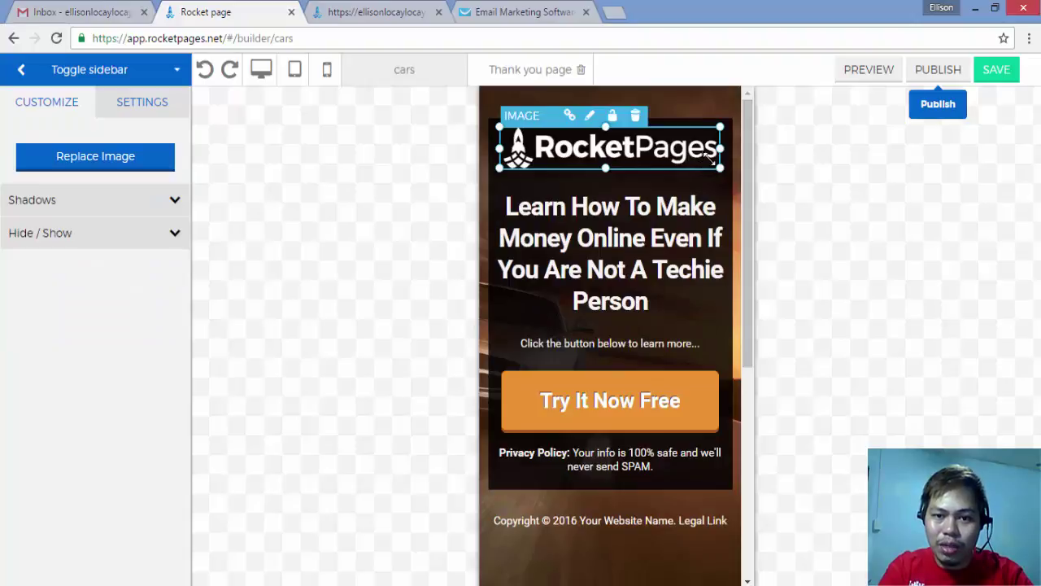
pyautogui.moveTo(709, 159); pyautogui.dragTo(676, 151)
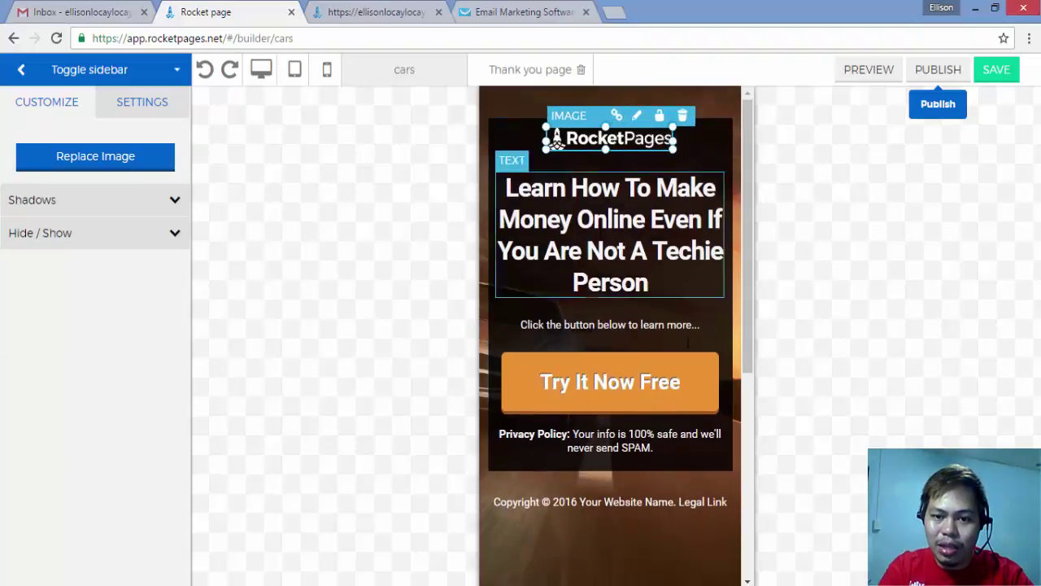
pyautogui.click(693, 374)
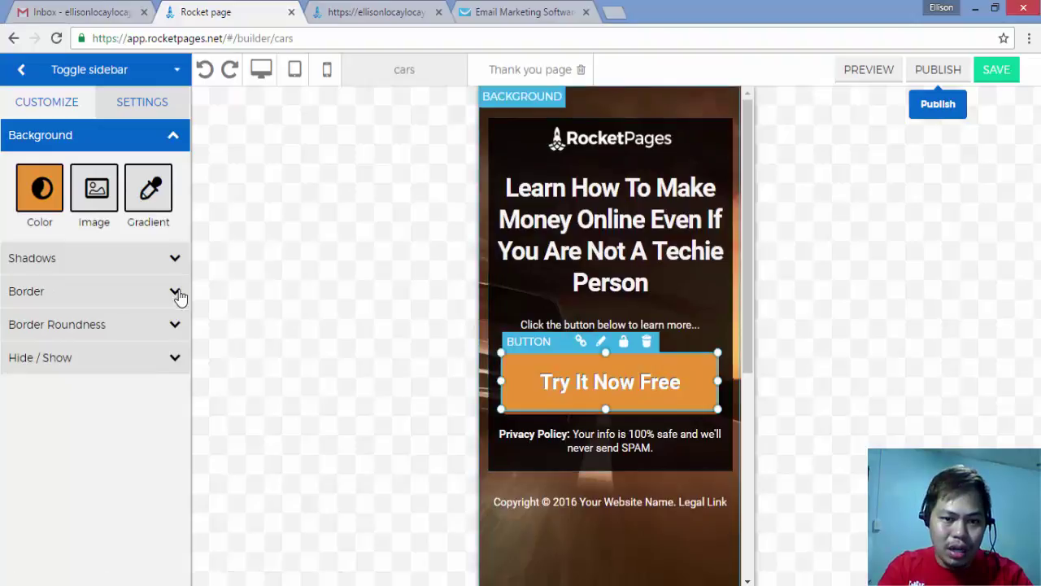
# Step: Change the Try It Now Free button colour to blue
pyautogui.click(49, 190)
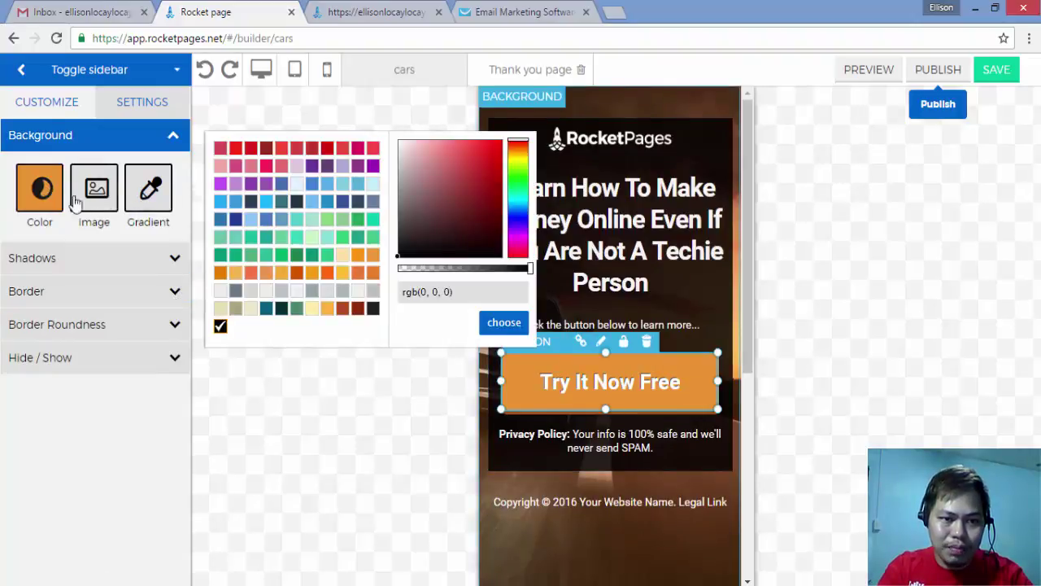
pyautogui.click(222, 202)
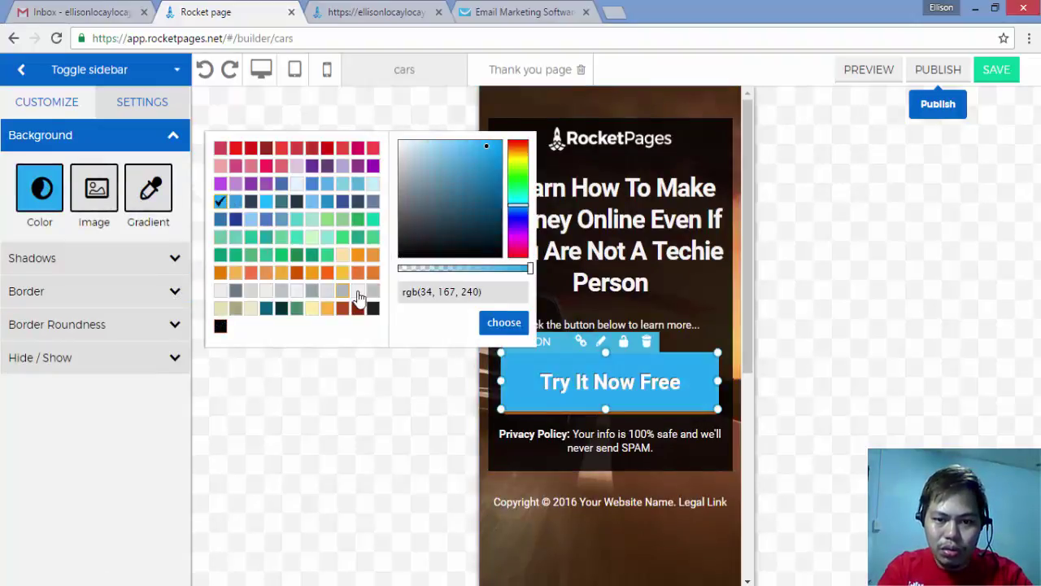
pyautogui.click(669, 341)
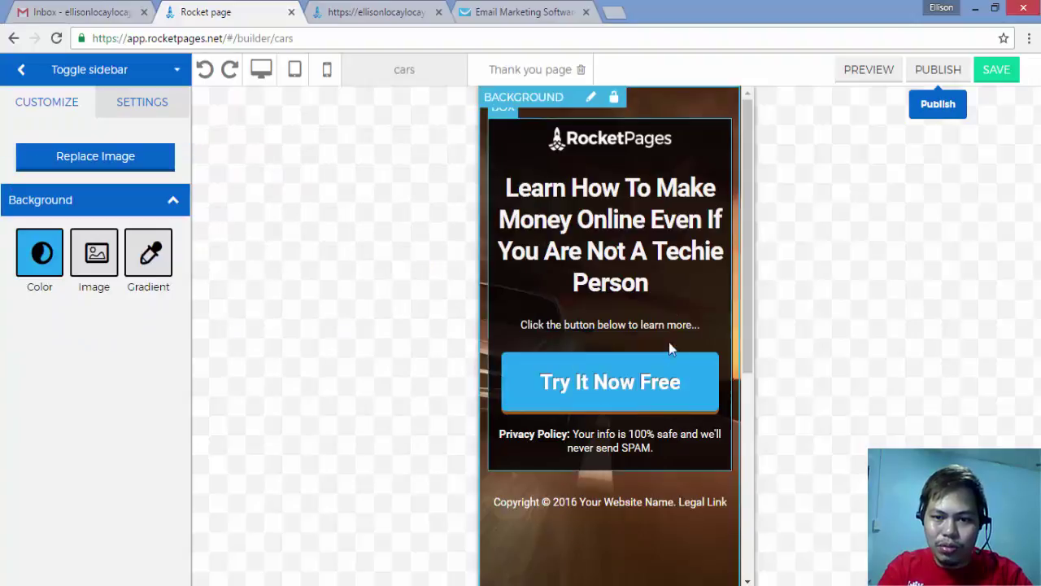
# Step: Set the whole mobile headline to font size 28 so it fits three lines
pyautogui.click(674, 279)
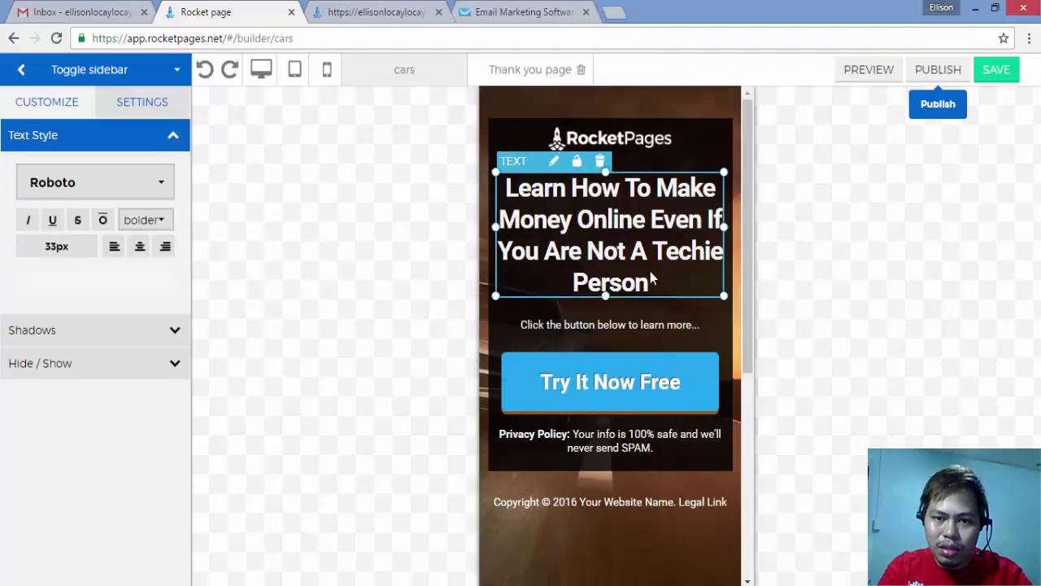
pyautogui.click(650, 271)
pyautogui.moveTo(650, 271); pyautogui.dragTo(372, 190)
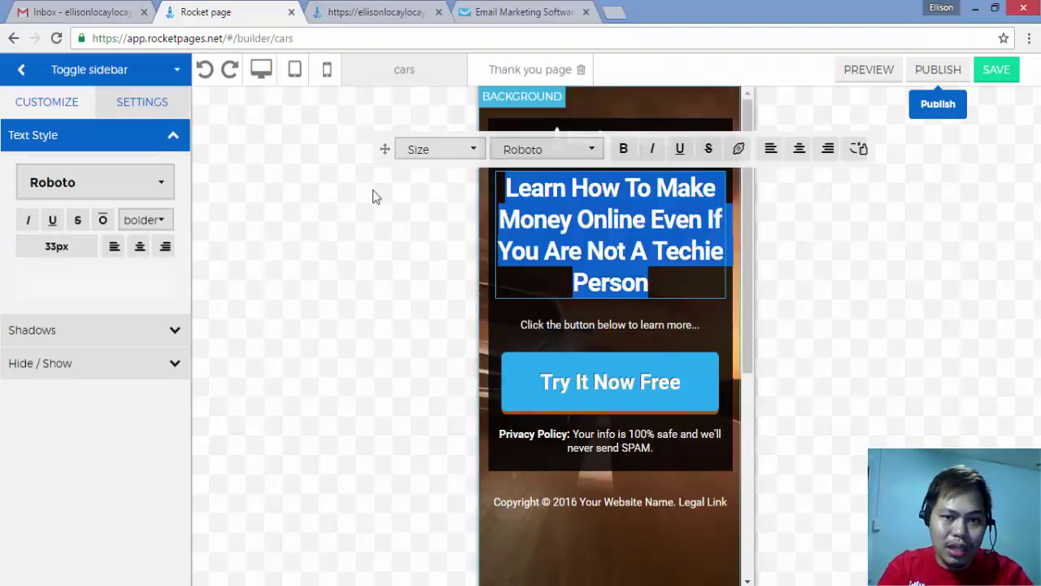
pyautogui.click(439, 149)
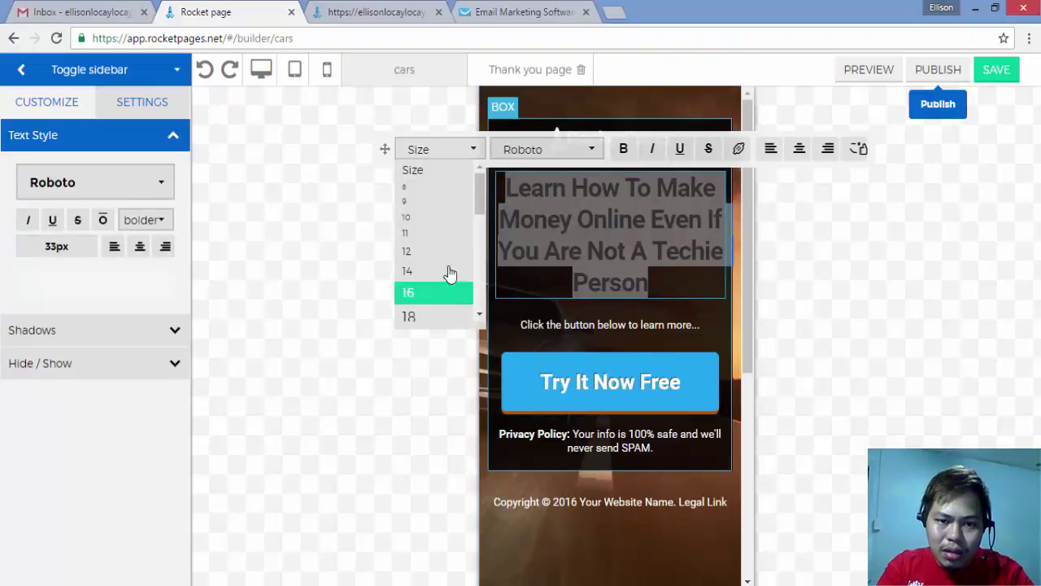
pyautogui.moveTo(482, 203); pyautogui.dragTo(480, 259)
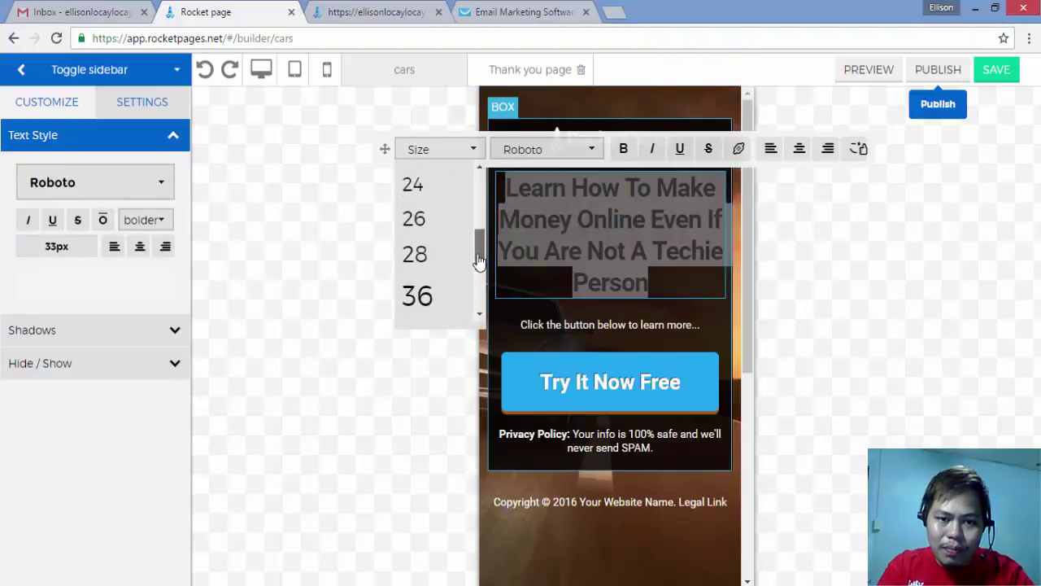
pyautogui.click(452, 244)
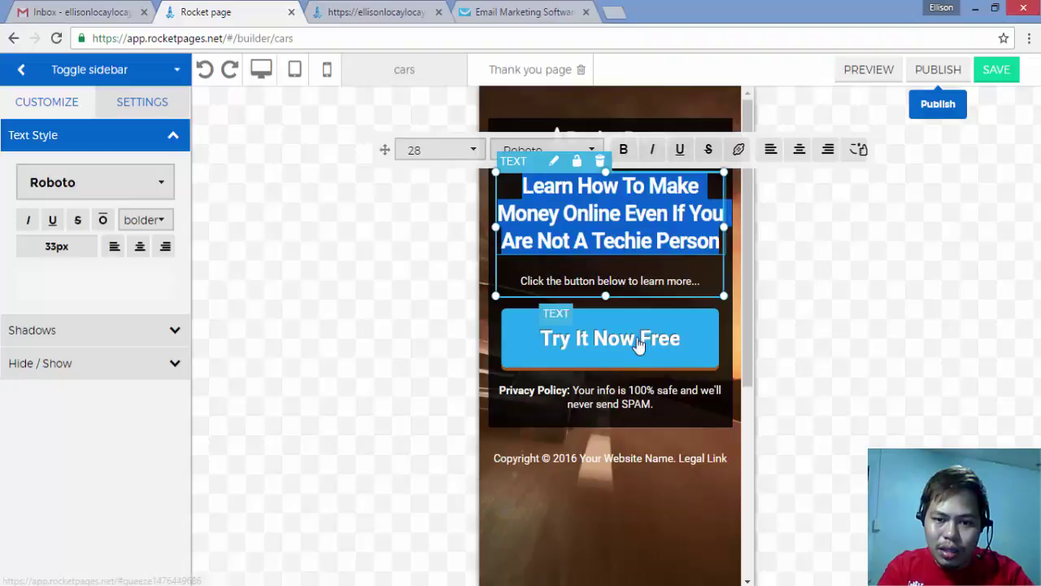
pyautogui.click(825, 363)
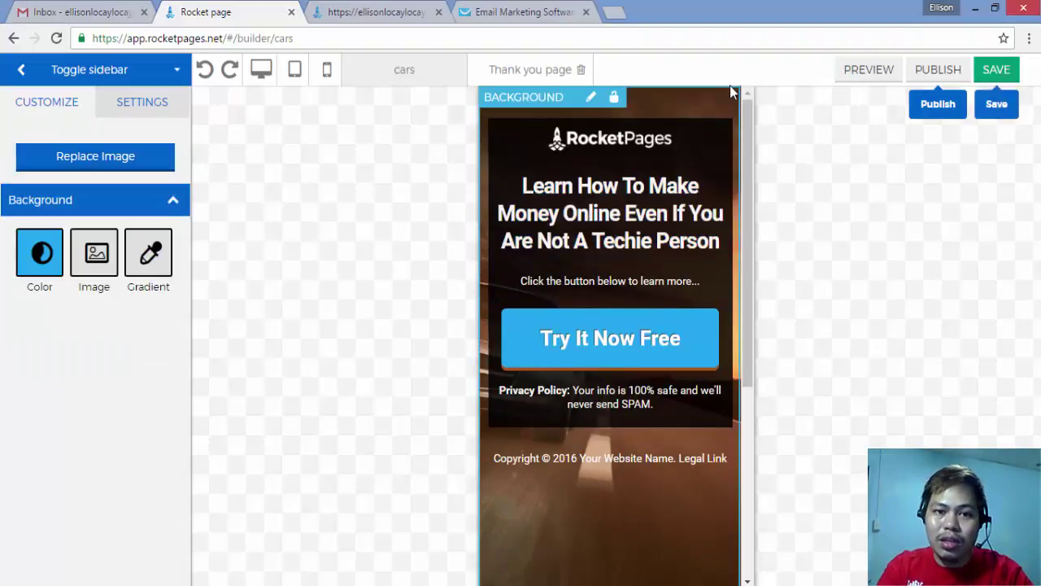
# Step: Check the cars page in the desktop and tablet previews, then return to mobile
pyautogui.click(262, 71)
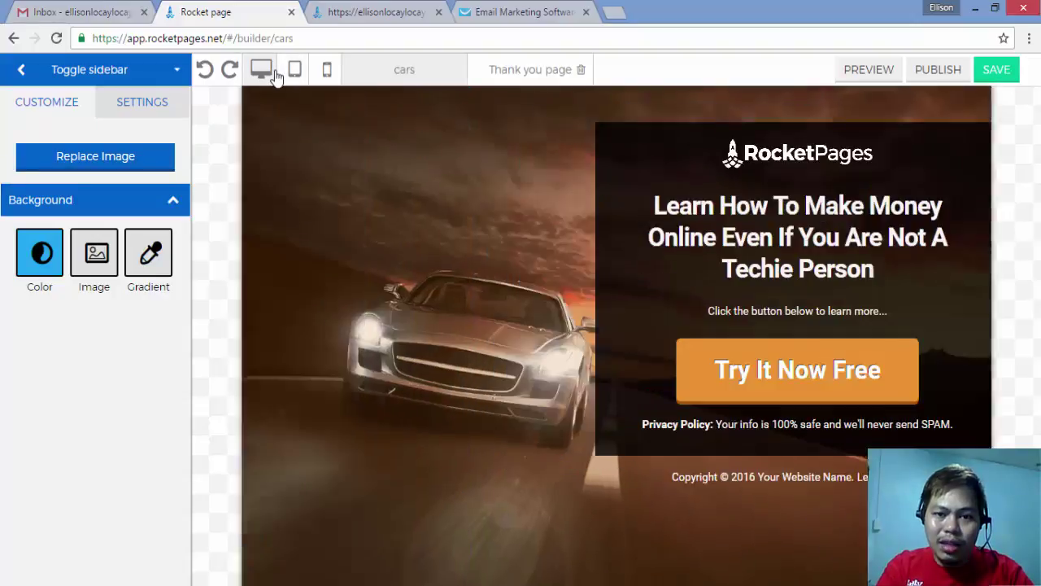
pyautogui.click(294, 70)
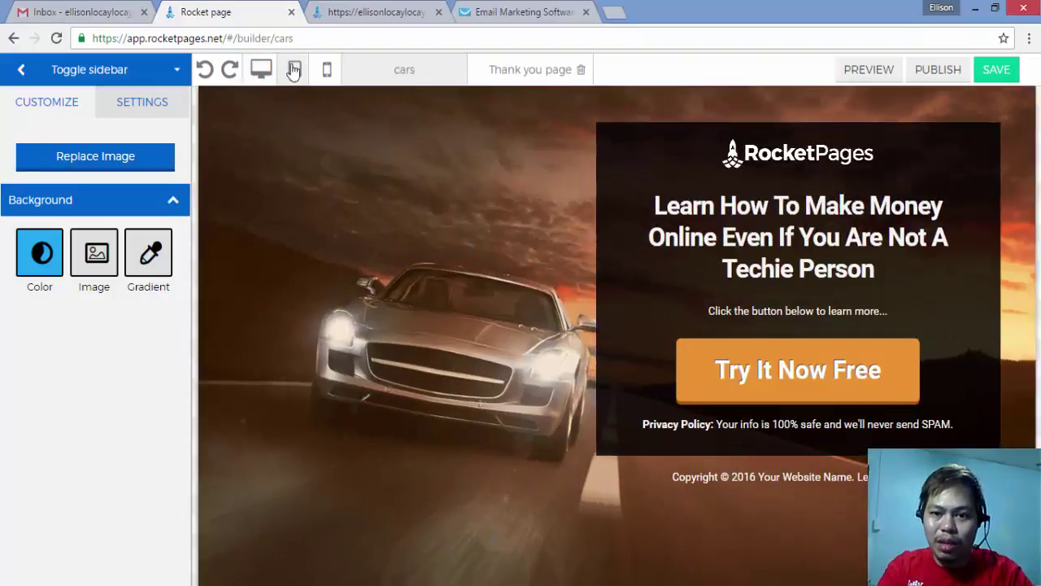
pyautogui.click(327, 74)
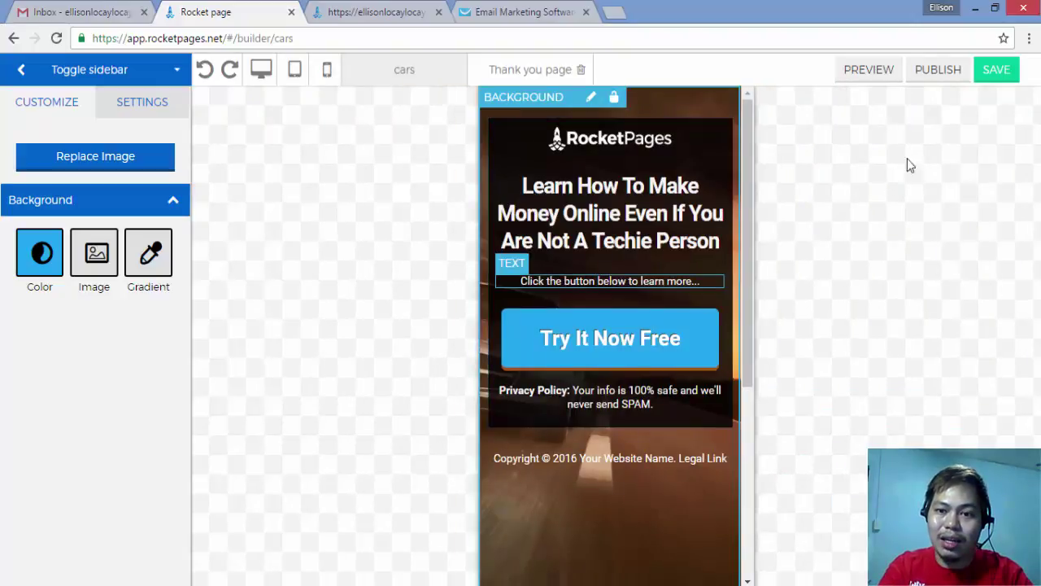
# Step: Save the cars page and republish it to the subdomain
pyautogui.click(1009, 79)
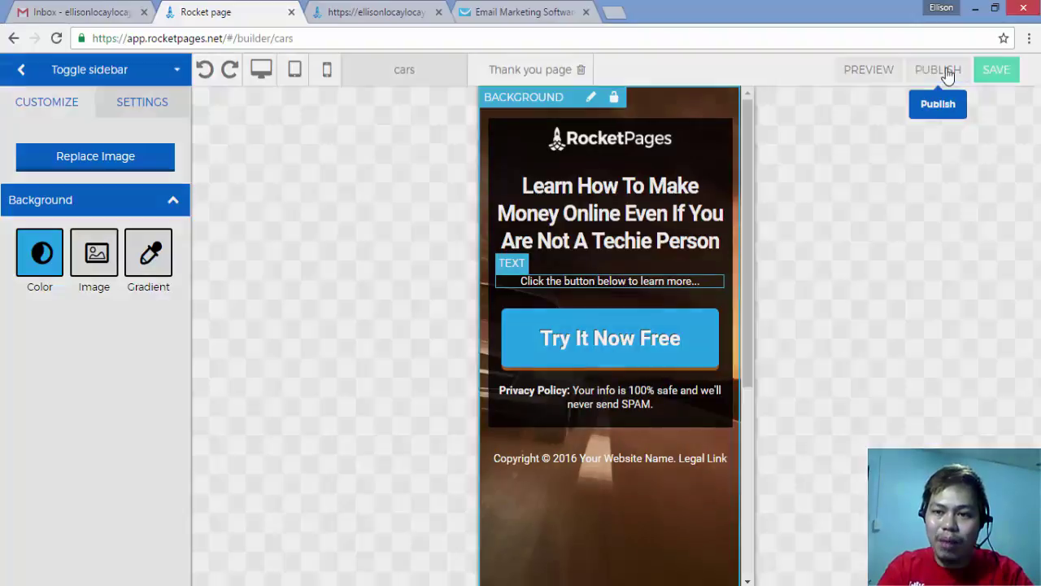
pyautogui.click(947, 73)
pyautogui.click(819, 518)
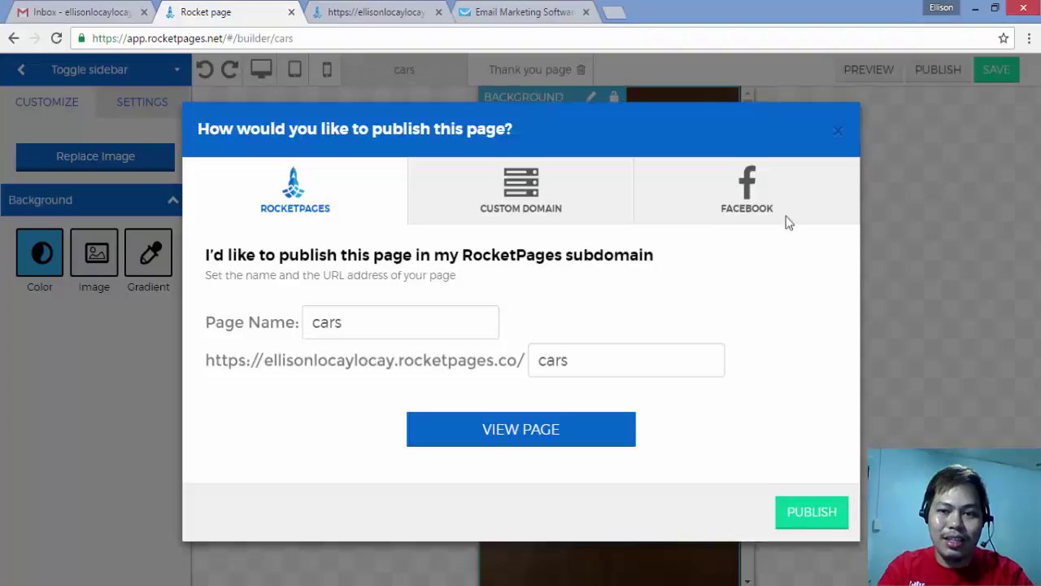
pyautogui.click(838, 132)
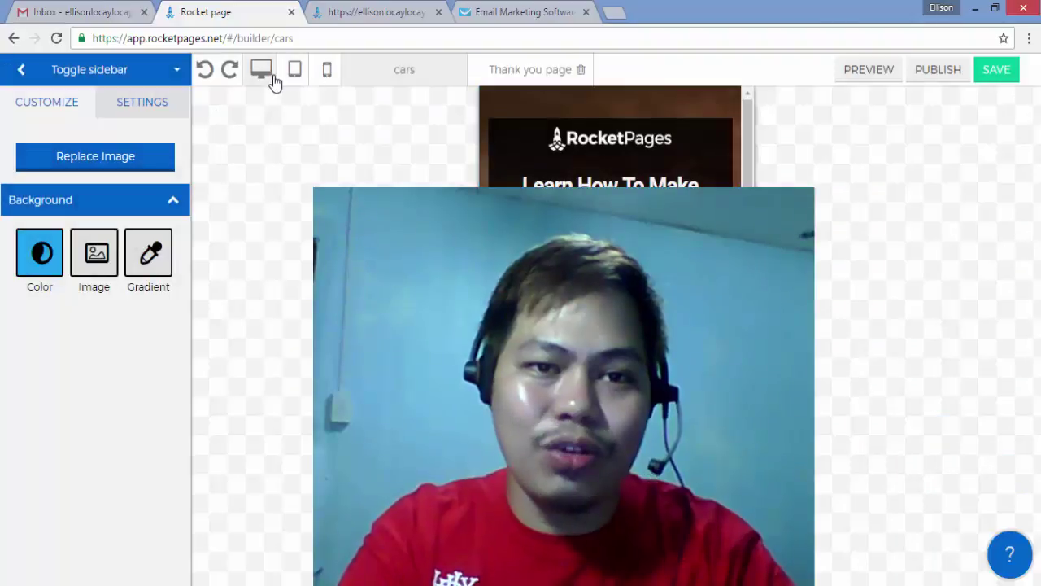
# Step: Switch the cars page editor back to the desktop preview
pyautogui.click(272, 77)
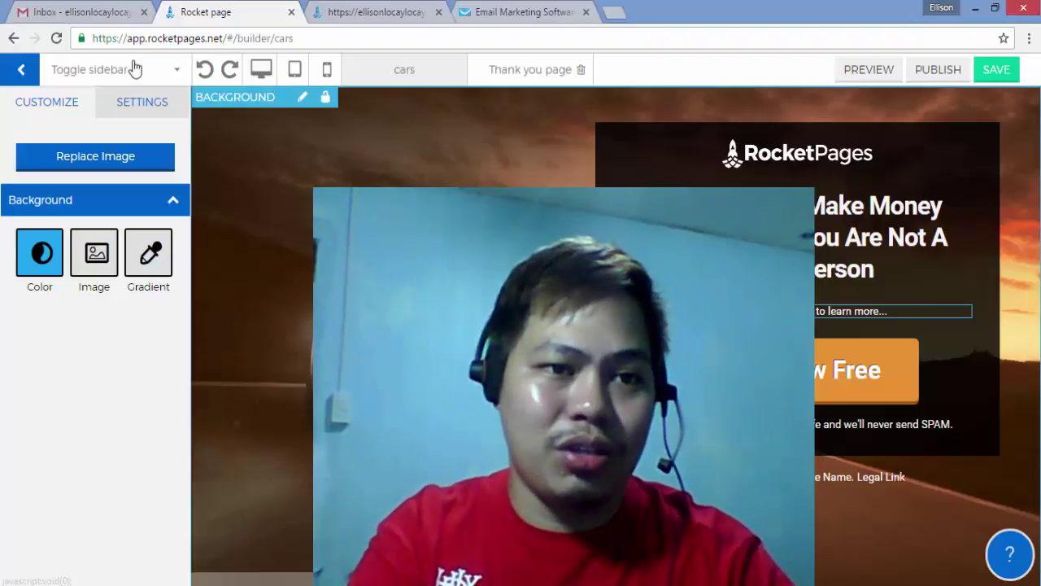
# Step: Exit to the Dashboard, review the My Leads table, then go back to My Pages
pyautogui.click(28, 73)
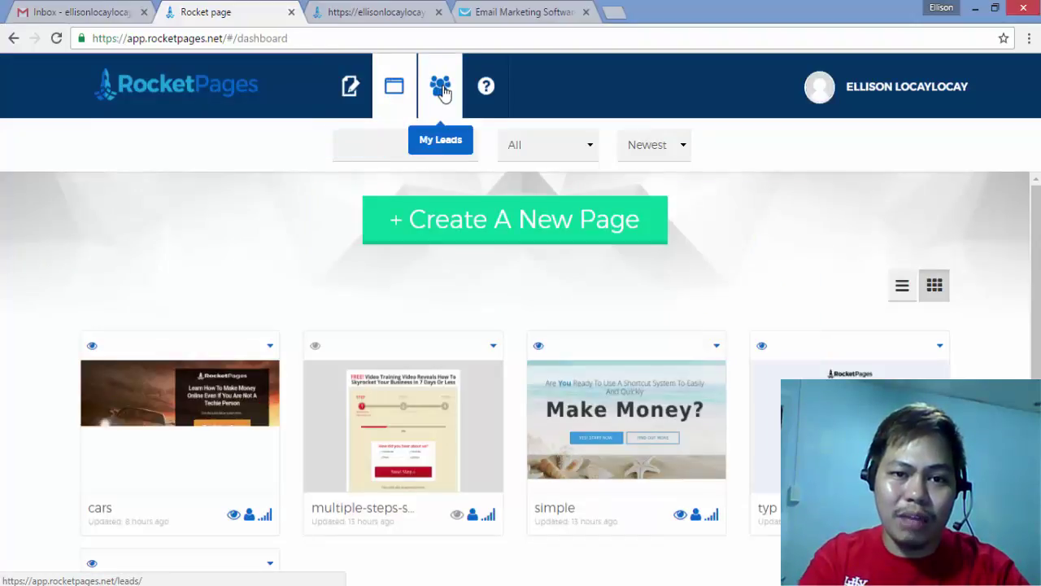
pyautogui.click(442, 88)
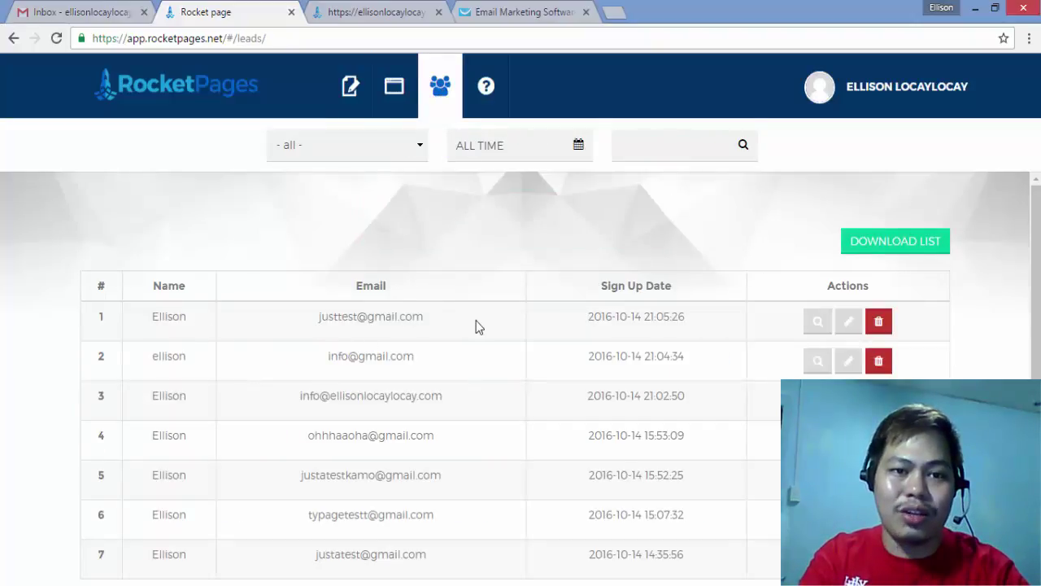
pyautogui.click(395, 88)
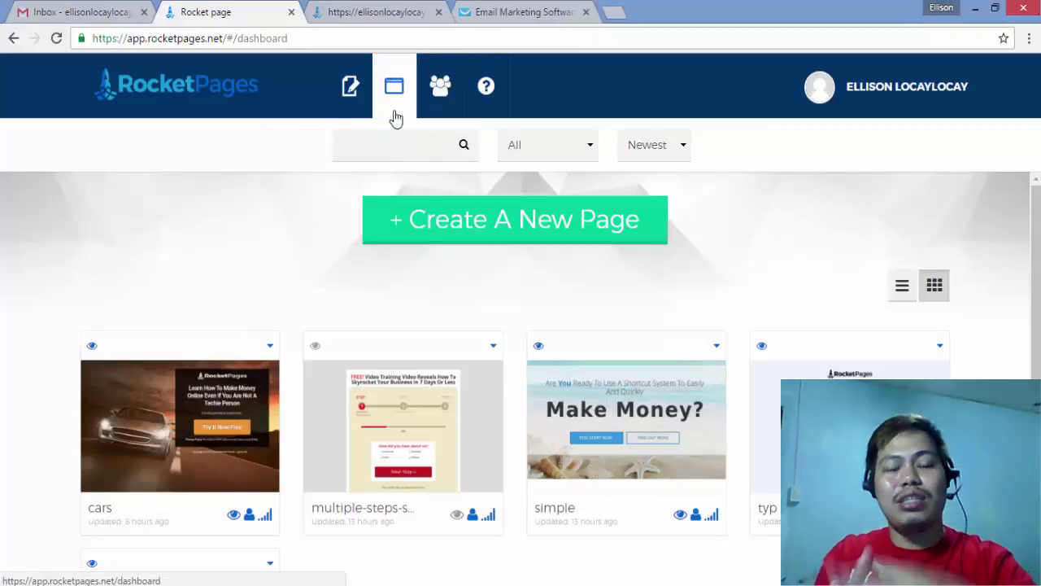